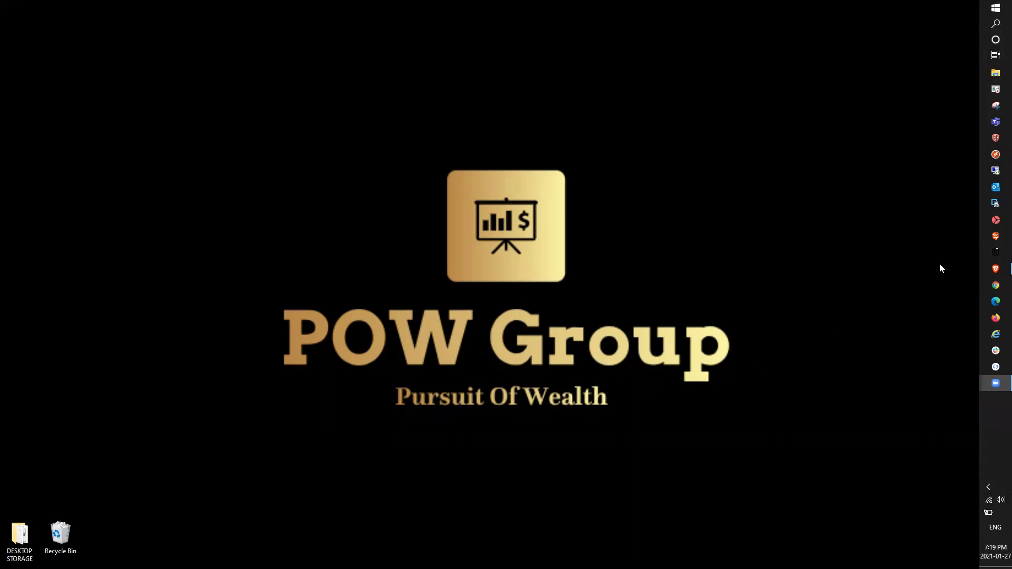
- Restore the Brave window showing the bamcannabis.com Corporate Information page
click(995, 269)
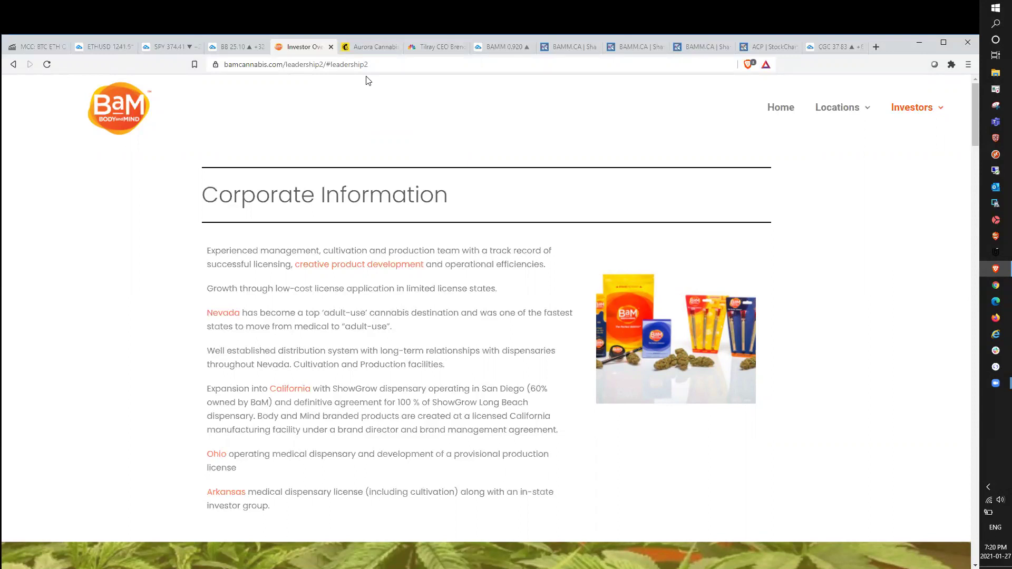
- Switch to the Aurora Cannabis–MedReleaf Australia announcement email and scroll through it
click(366, 52)
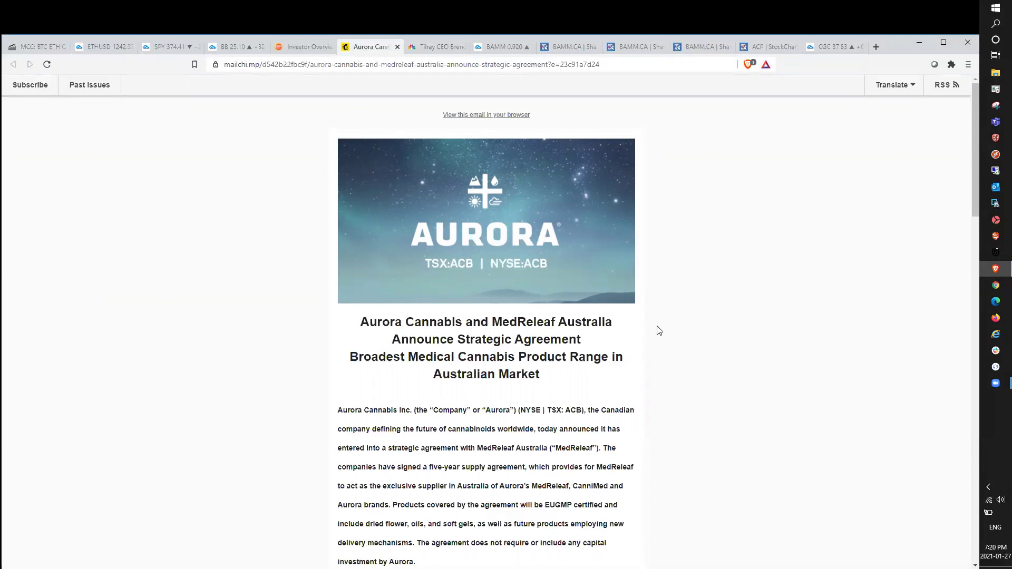
scroll(658, 330, down, 2)
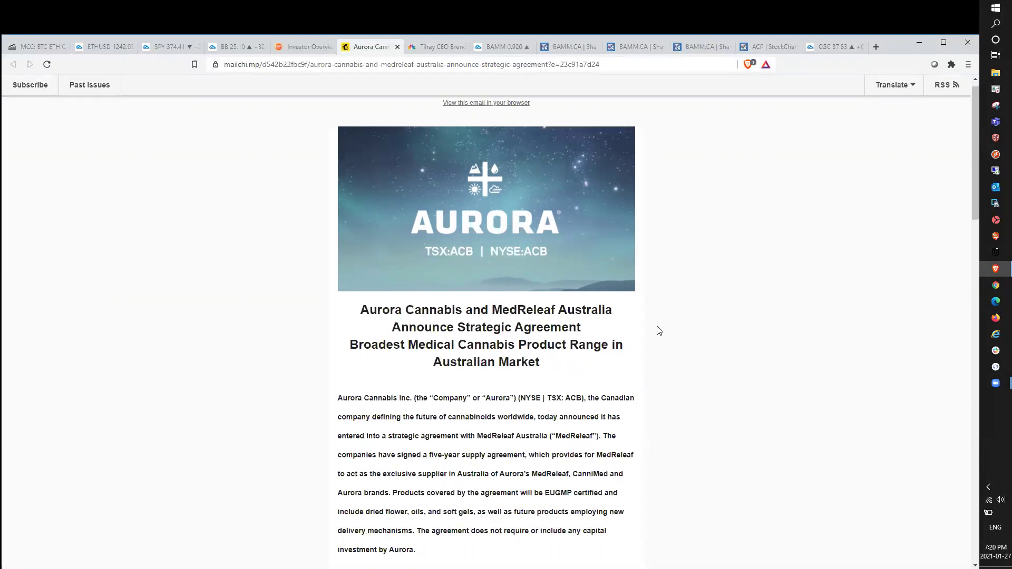
scroll(658, 330, up, 2)
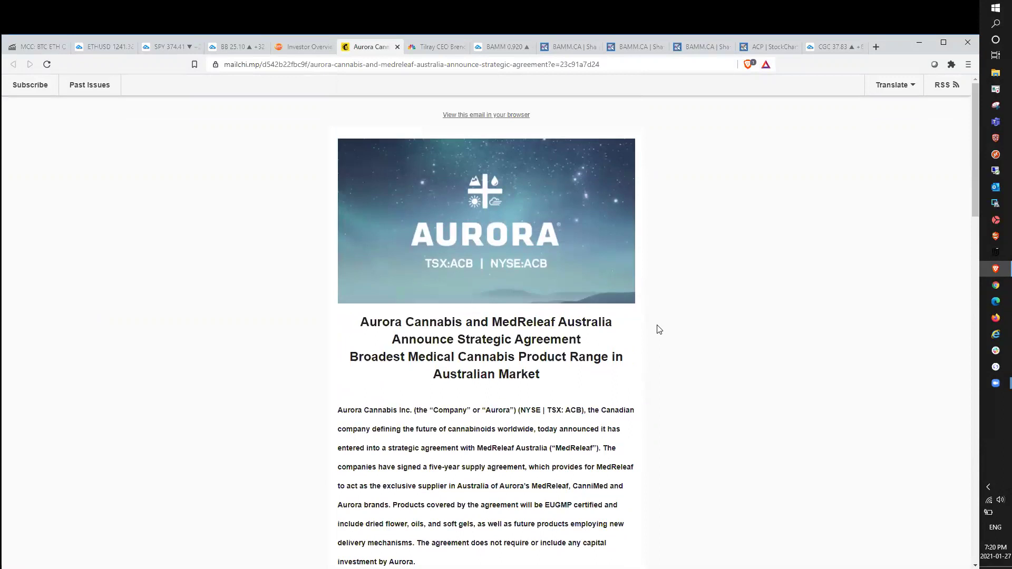
scroll(619, 338, down, 4)
scroll(614, 327, up, 4)
- Bring up the CNBC article where Tilray's CEO warns GameStop and AMC bosses about short squeezes
click(434, 51)
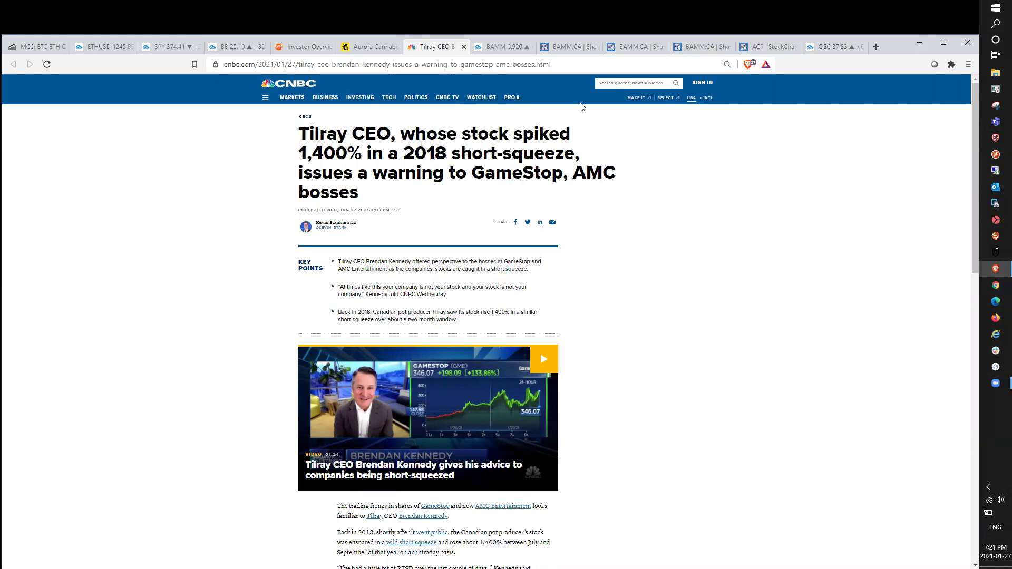
- Show the BAMM daily chart and zoom the time axis to review the run-up to 0.920 CAD
click(503, 47)
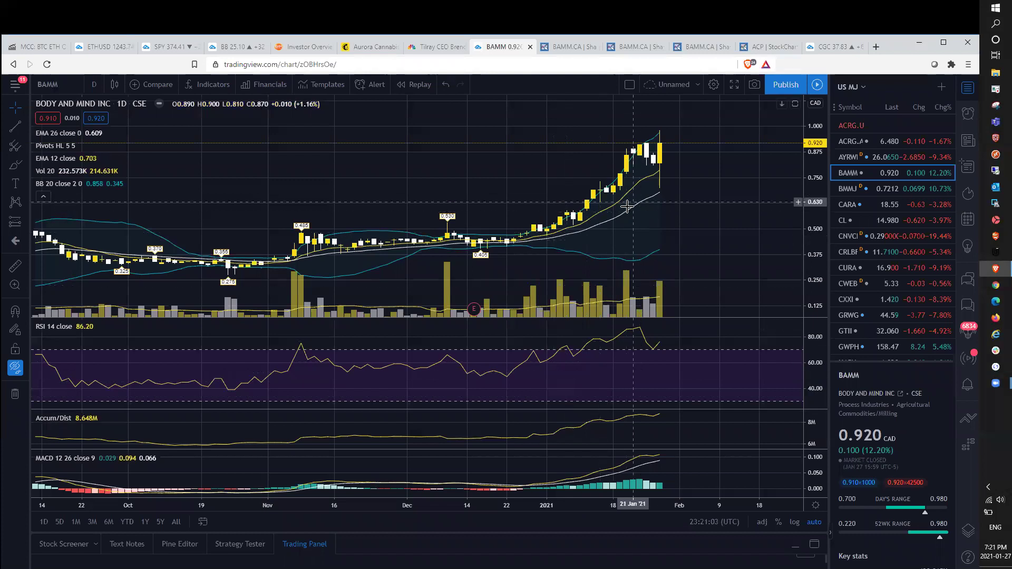
scroll(689, 245, up, 1)
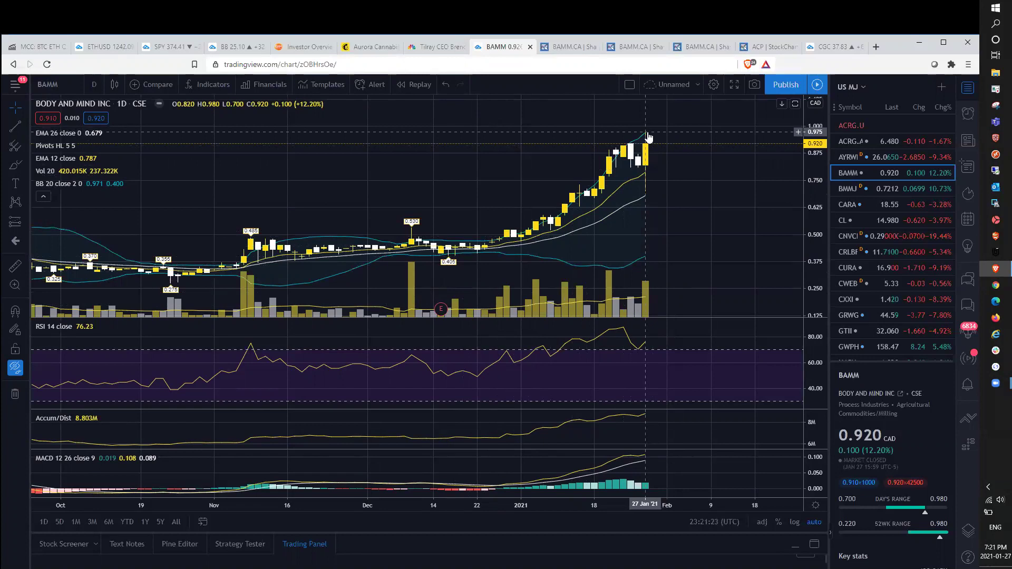
scroll(651, 195, up, 4)
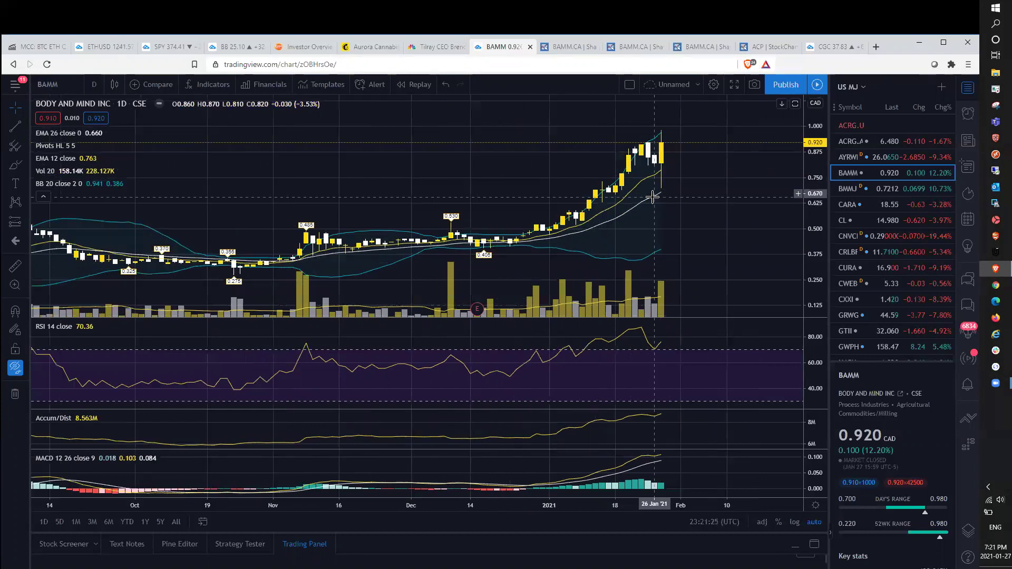
scroll(653, 195, up, 4)
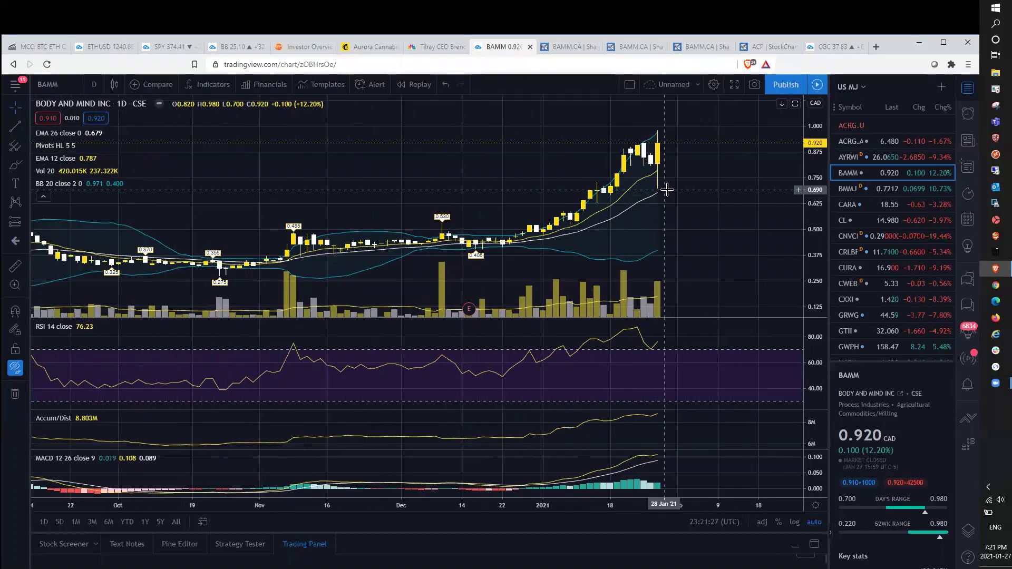
scroll(669, 191, down, 10)
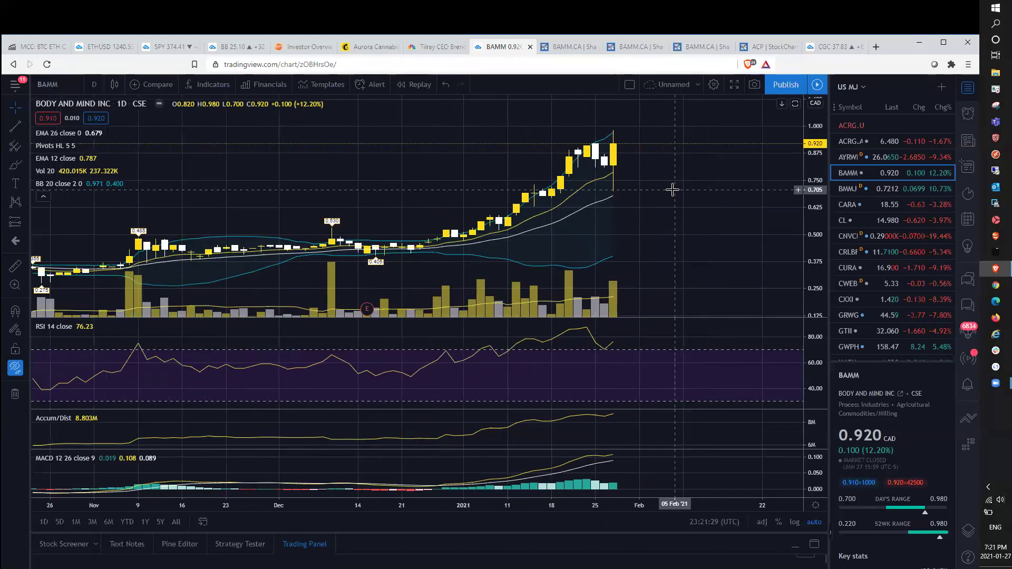
scroll(675, 197, up, 2)
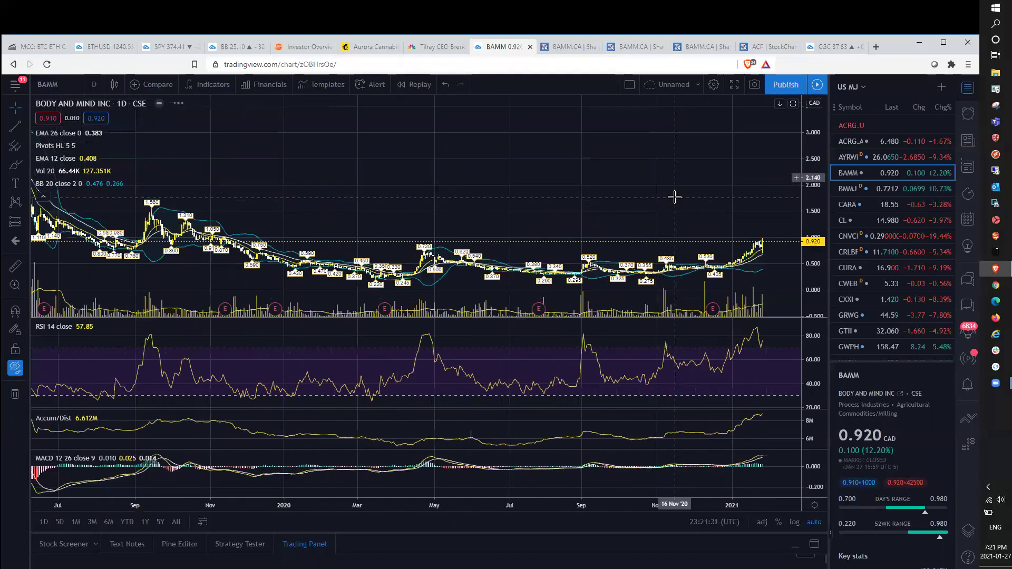
scroll(675, 196, up, 2)
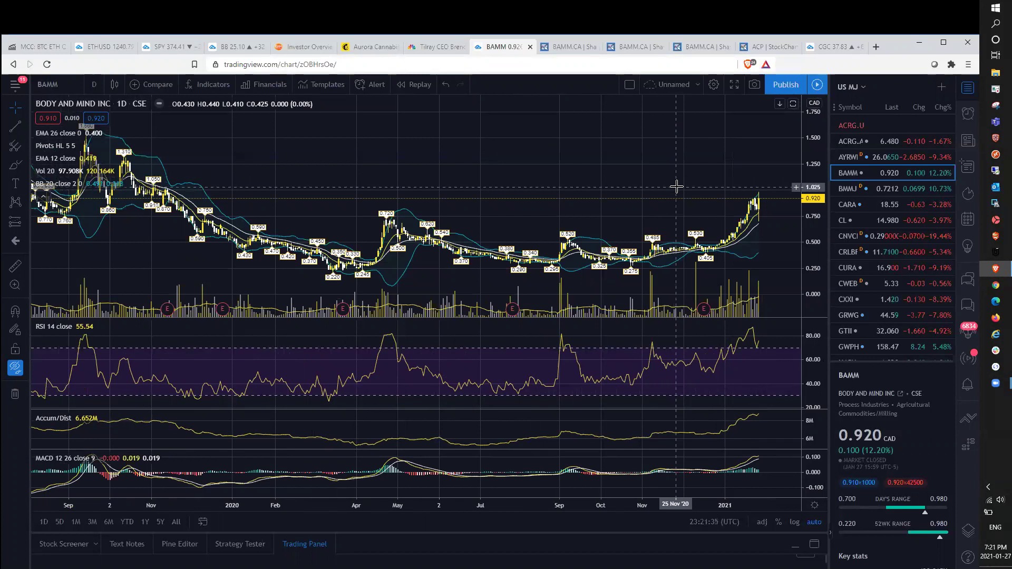
scroll(691, 202, up, 1)
scroll(691, 202, up, 5)
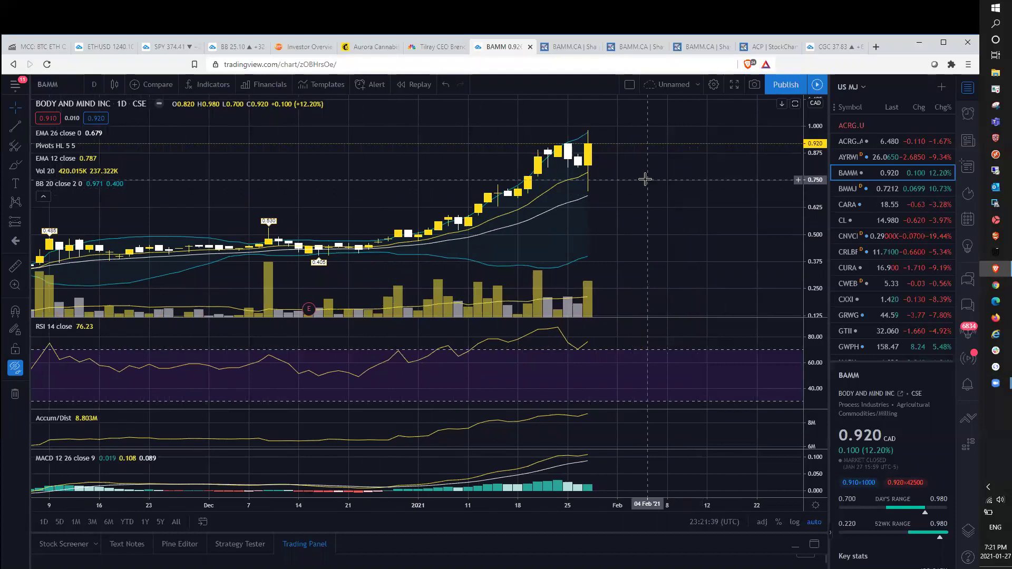
scroll(646, 180, down, 2)
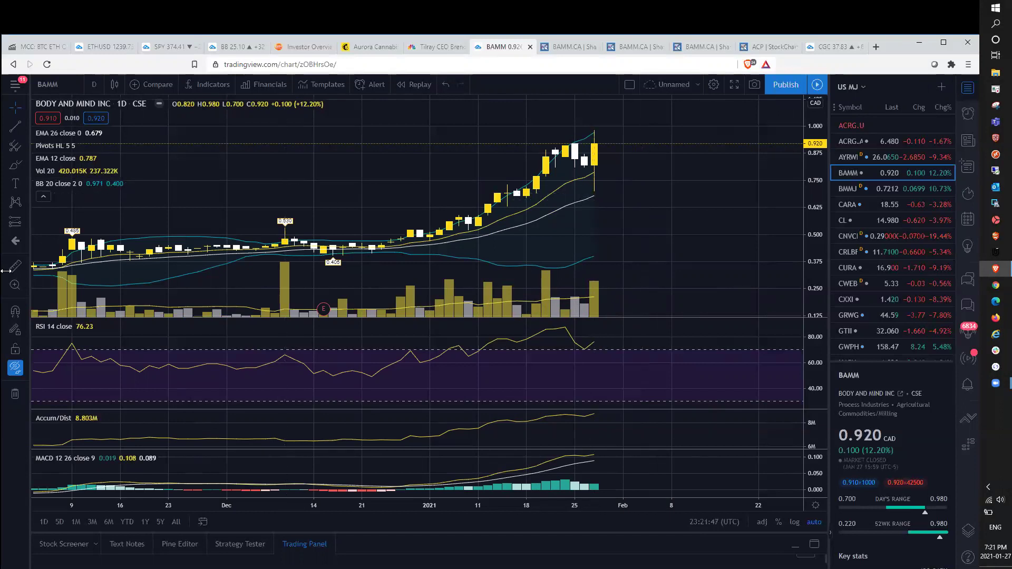
scroll(640, 174, up, 1)
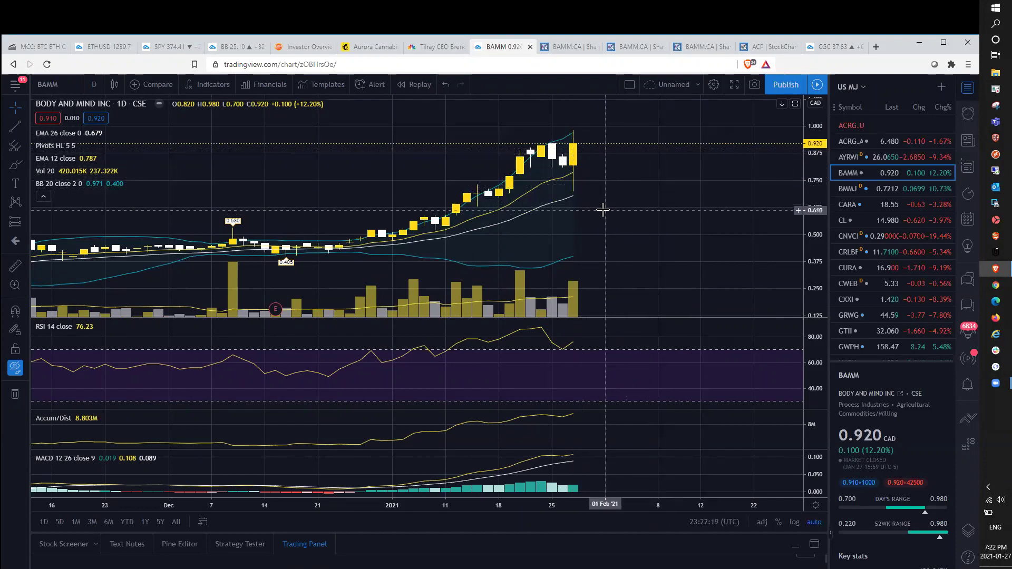
scroll(599, 200, down, 3)
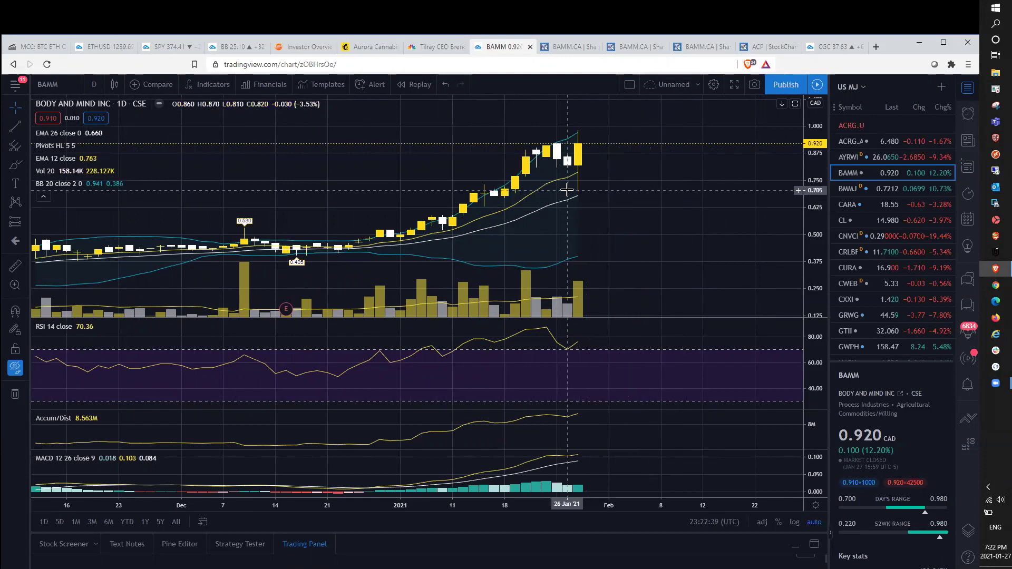
- Put BAMM on weekly candles and zoom out to show history back to last June
click(94, 84)
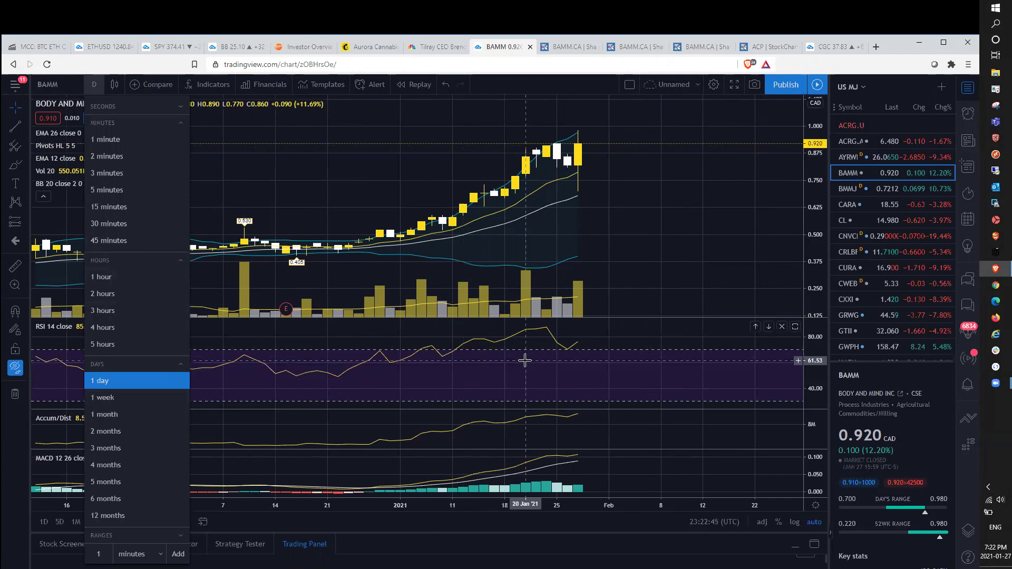
click(112, 399)
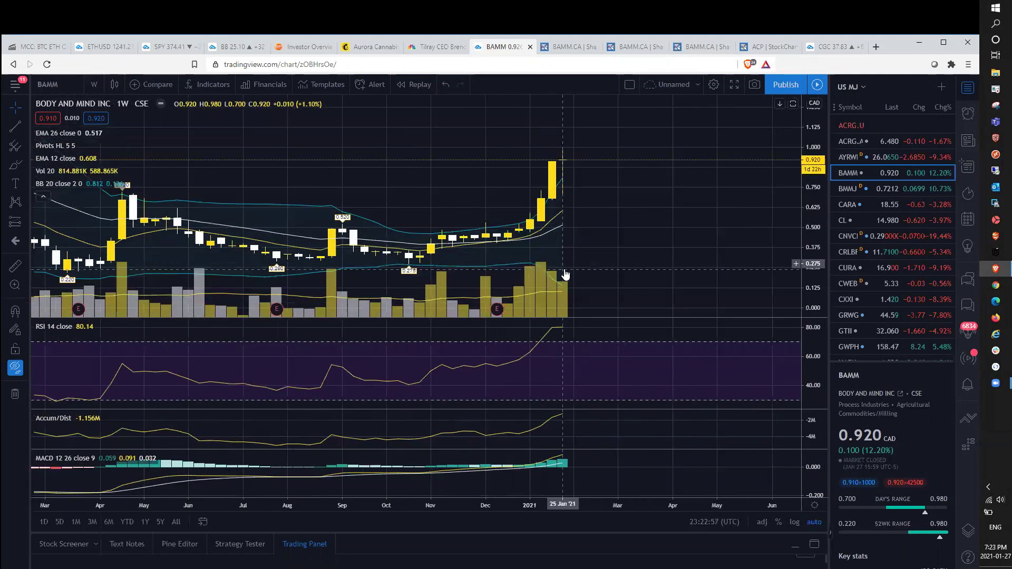
scroll(565, 274, up, 1)
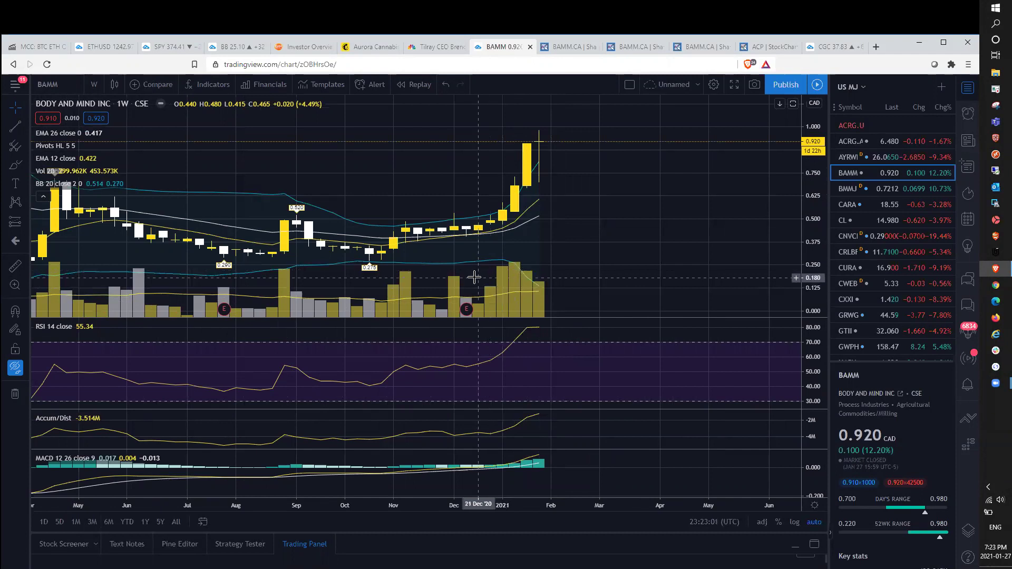
scroll(474, 277, down, 2)
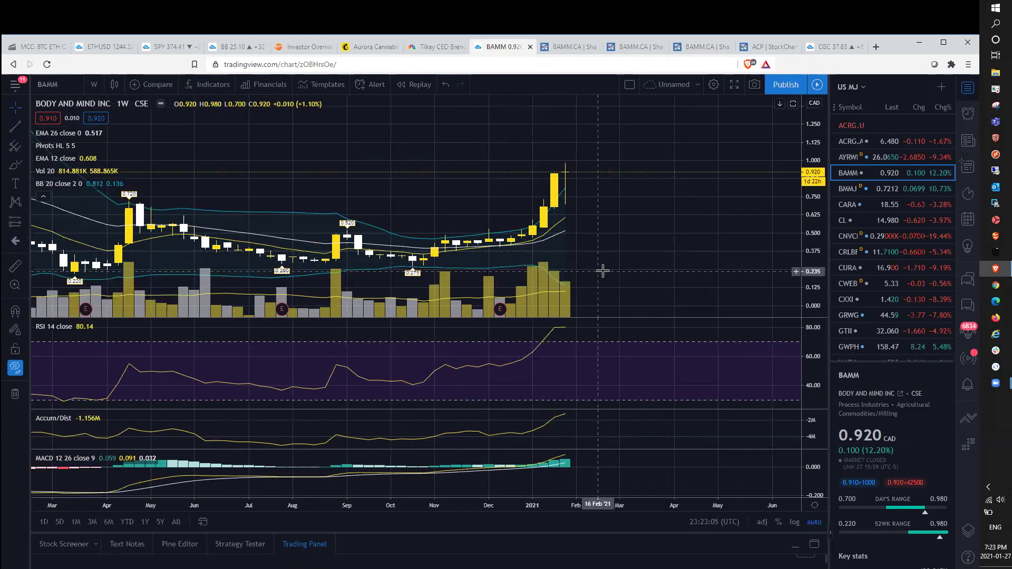
scroll(622, 281, up, 1)
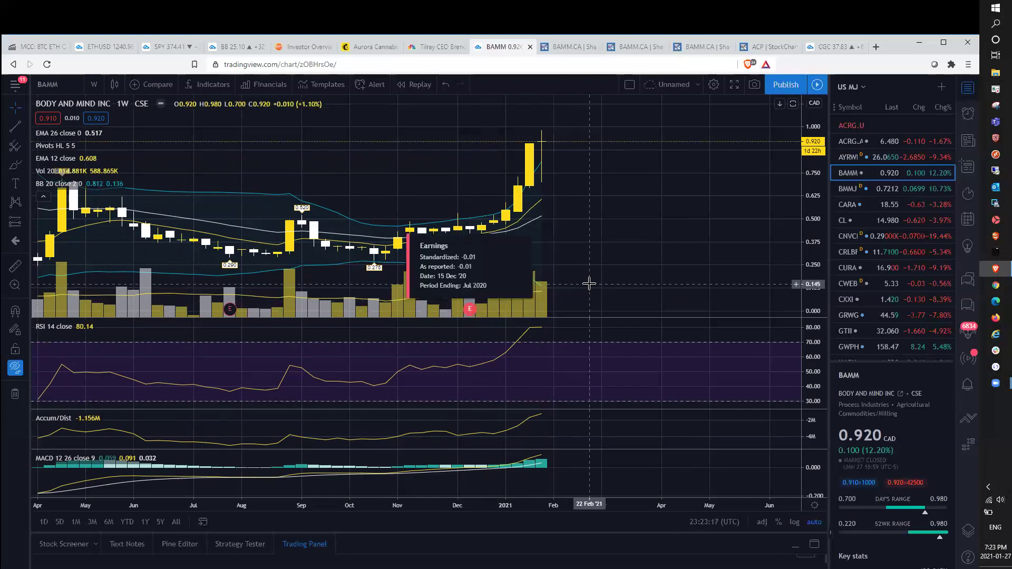
scroll(531, 185, down, 3)
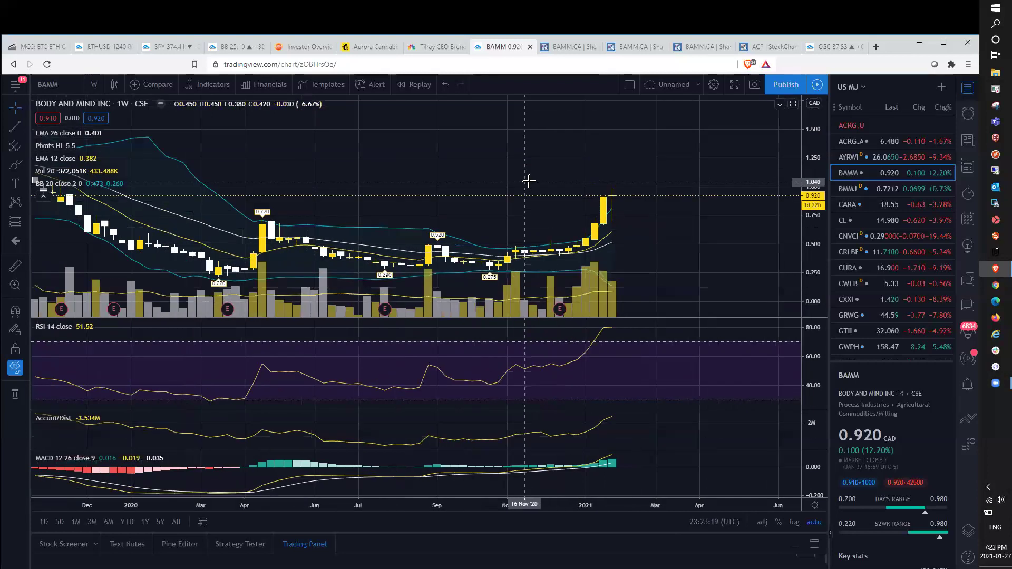
scroll(534, 184, up, 1)
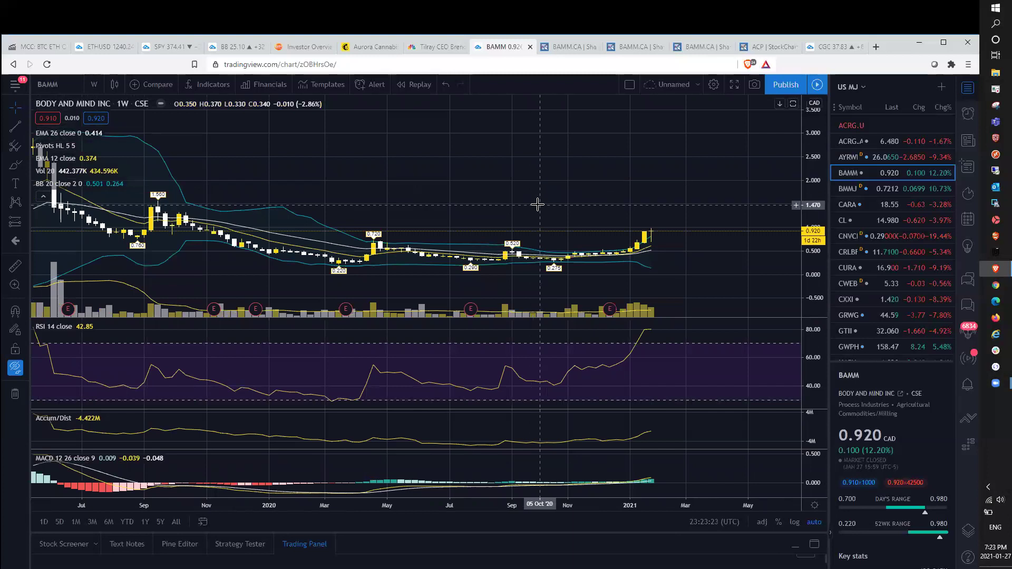
scroll(538, 205, down, 2)
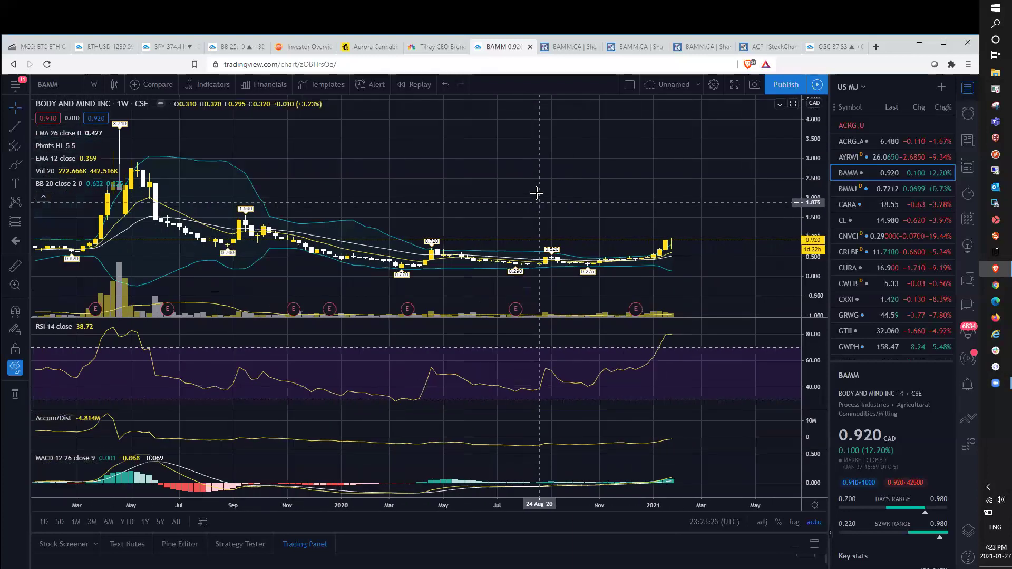
scroll(535, 159, down, 2)
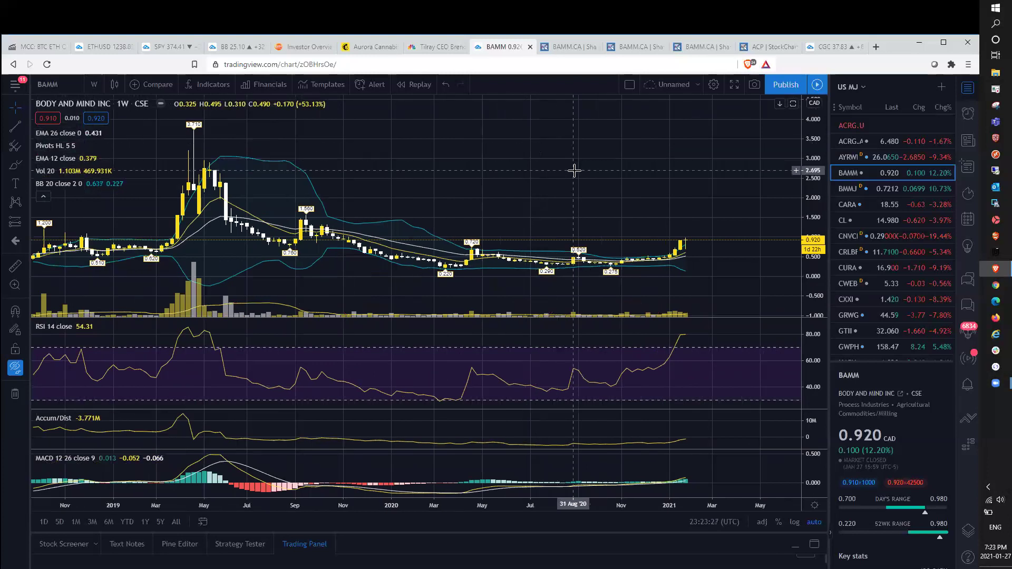
scroll(574, 170, up, 4)
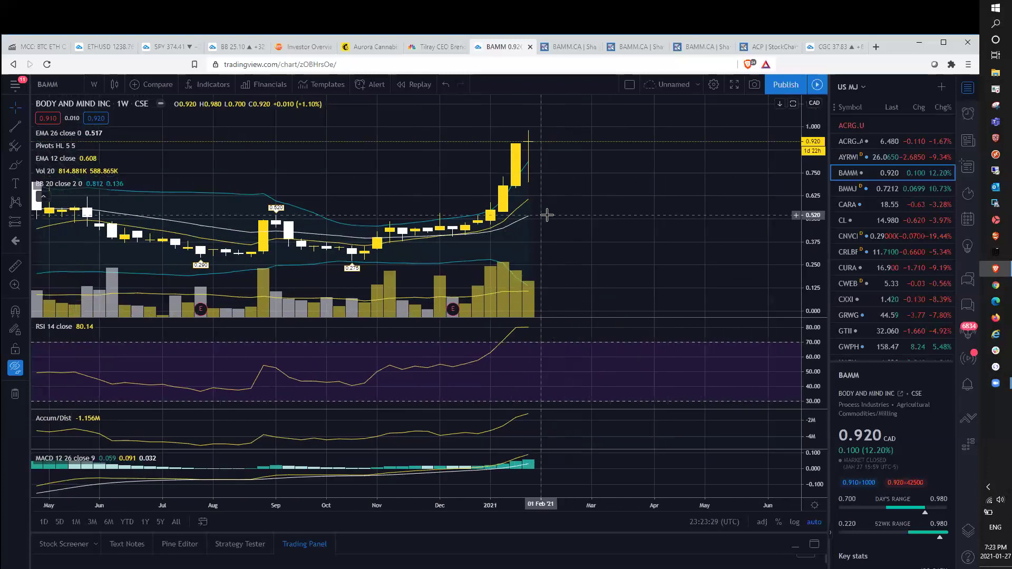
scroll(535, 214, up, 1)
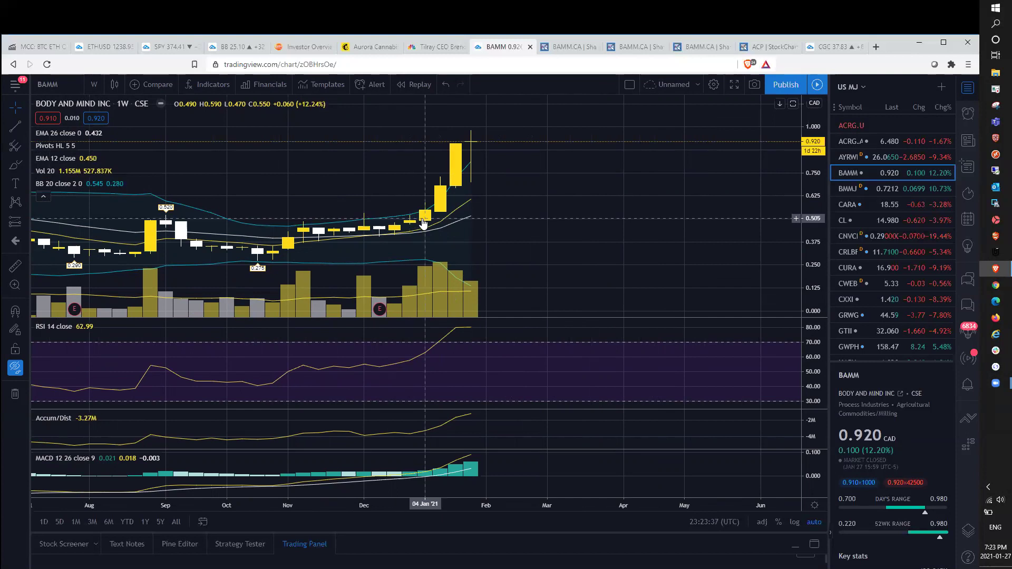
scroll(440, 226, down, 4)
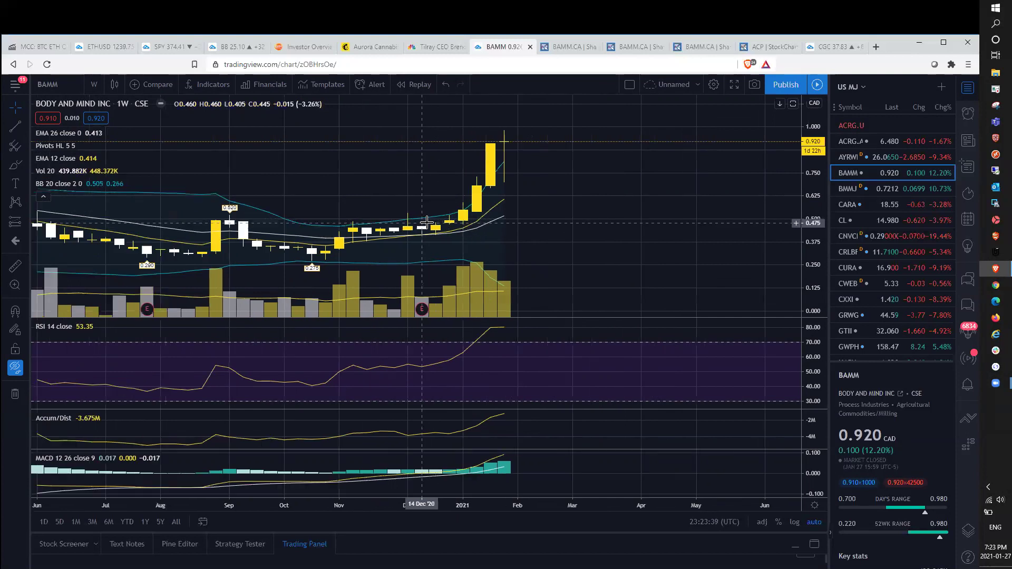
- Switch BAMM to monthly candles and pan back to reveal the 2019 price history
click(88, 89)
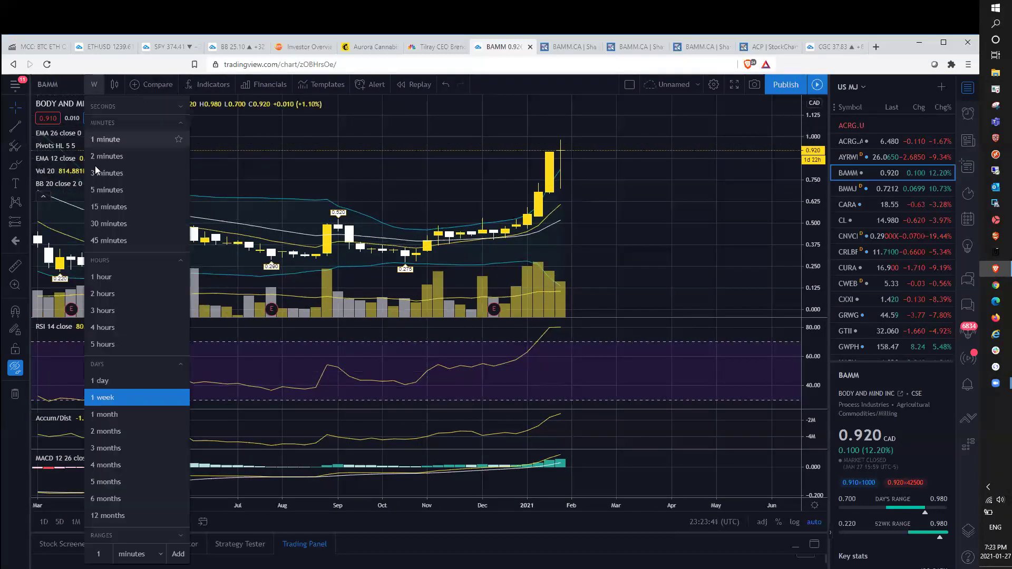
click(139, 414)
scroll(606, 169, up, 5)
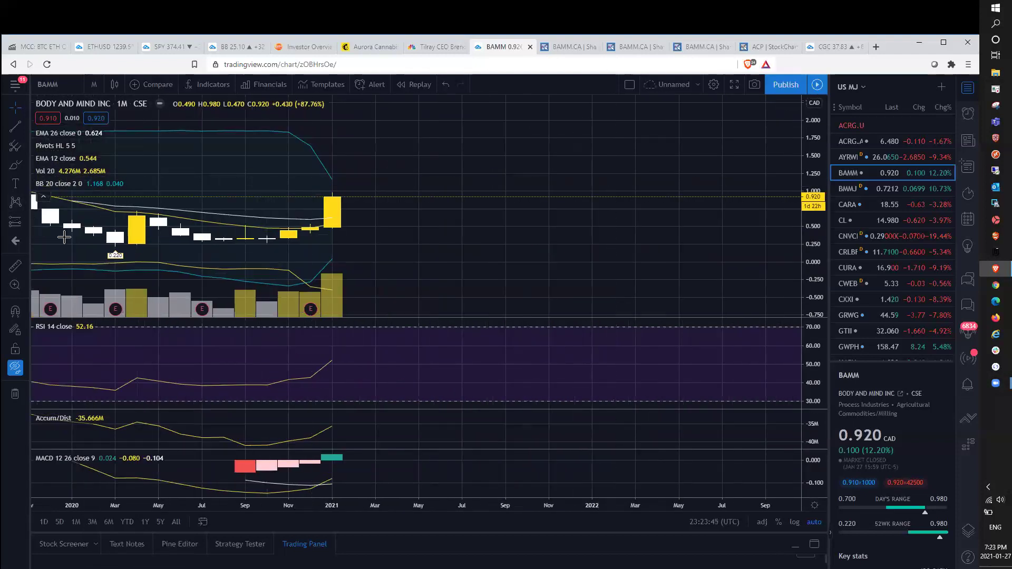
drag(169, 243, 361, 237)
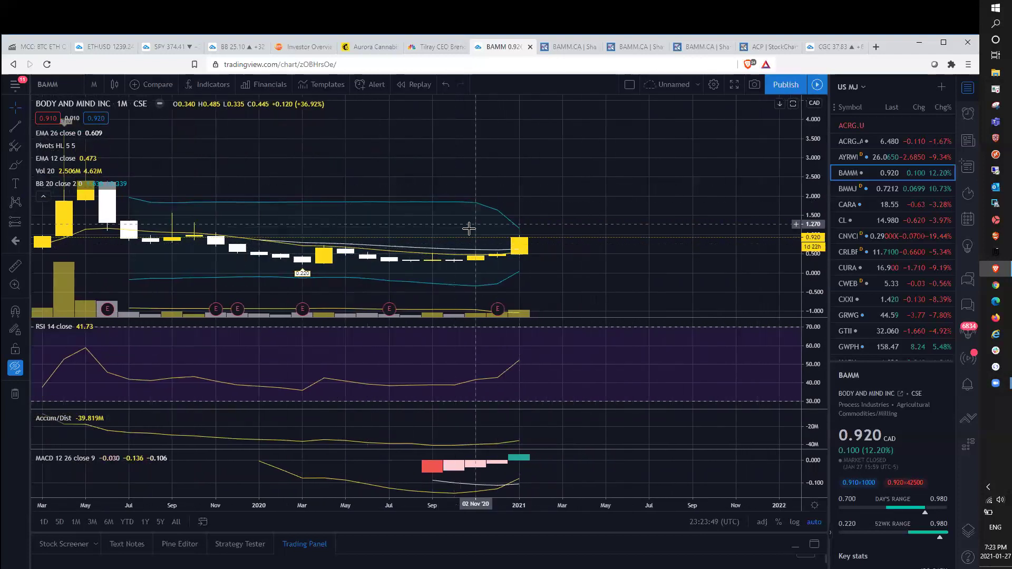
scroll(454, 210, up, 2)
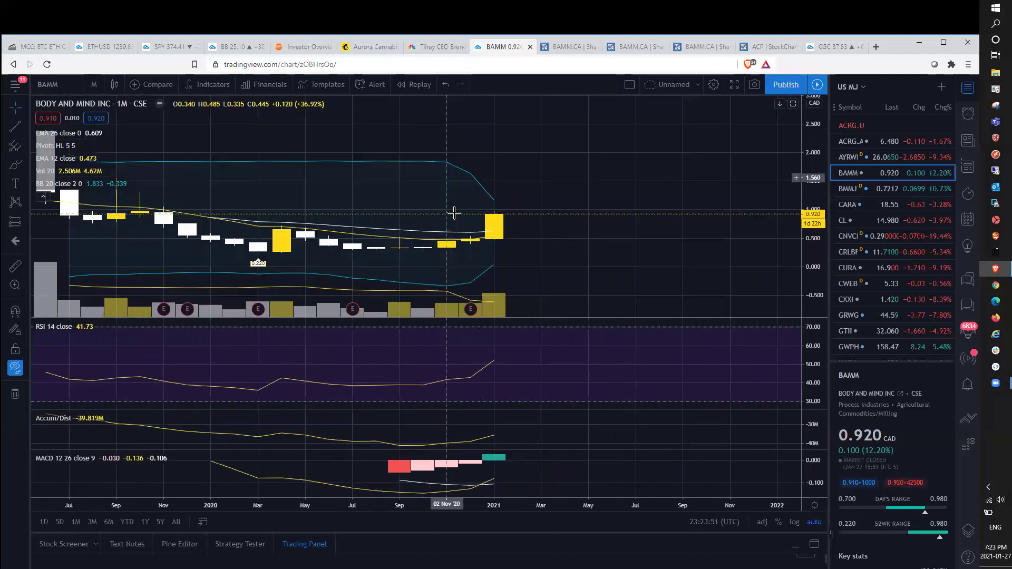
- Return BAMM to weekly candles, then change the chart to daily candles
click(96, 89)
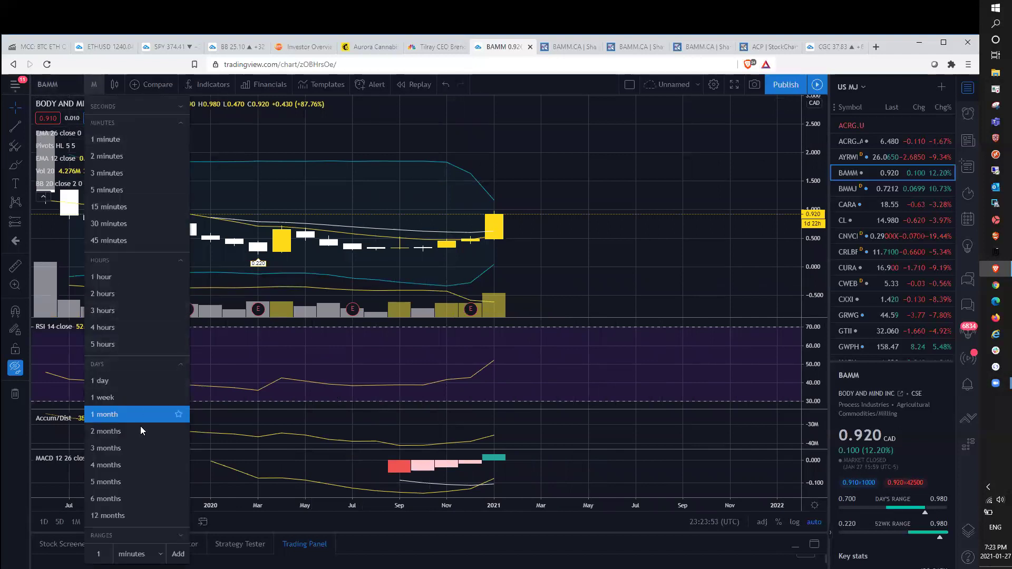
click(139, 398)
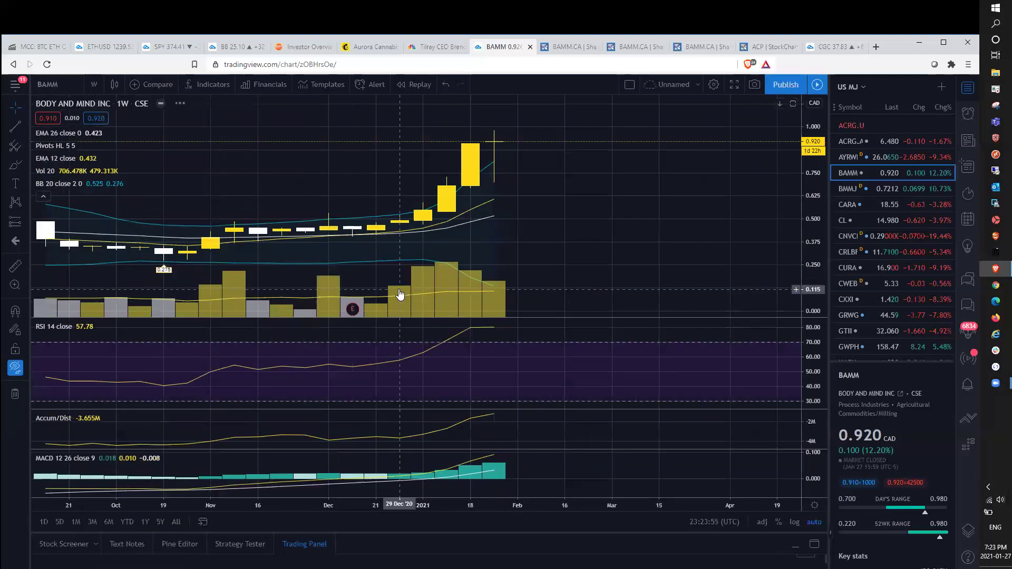
click(92, 81)
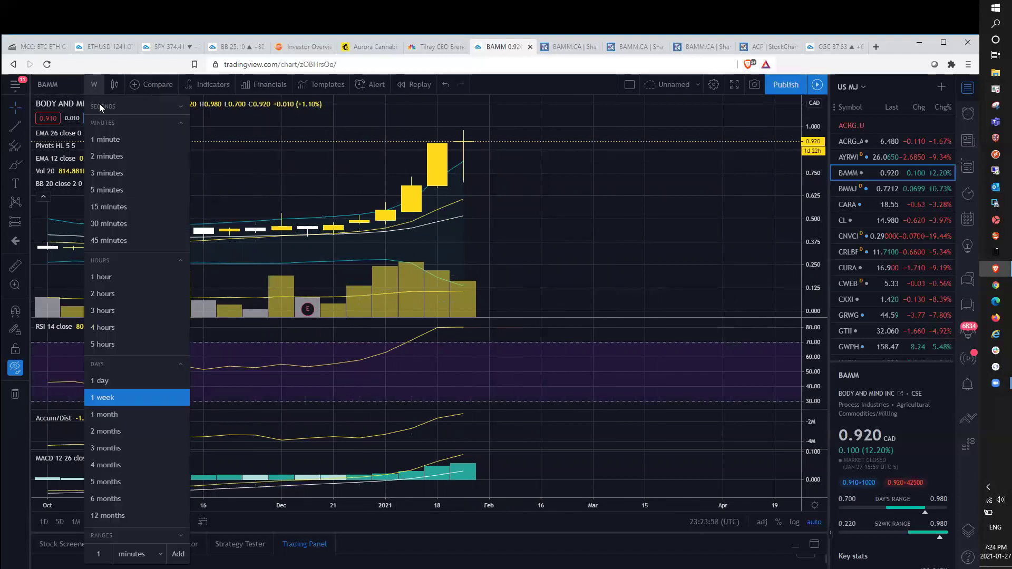
click(146, 381)
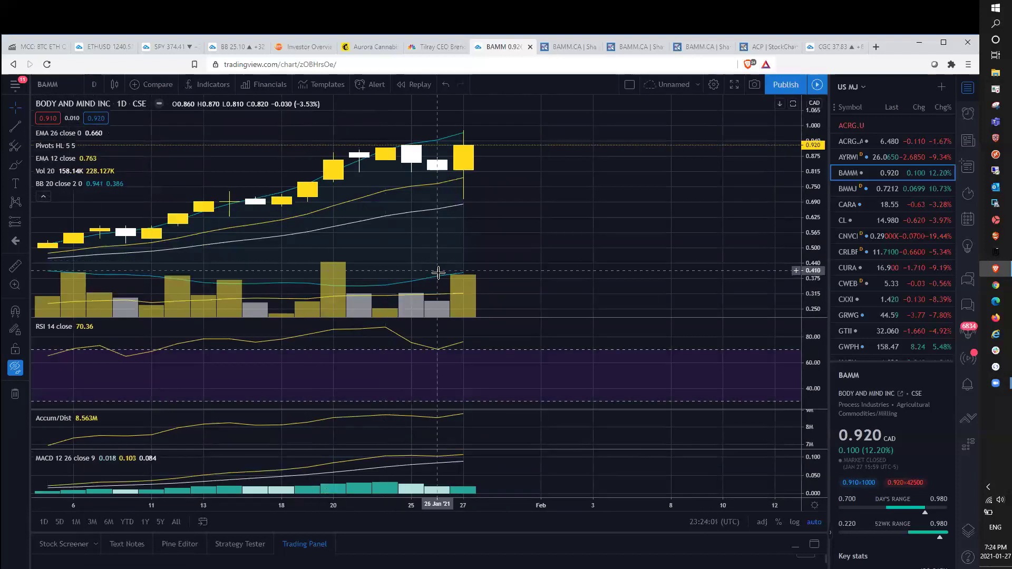
- Switch BAMM to 1-hour candles showing the late 27 January jump toward 0.920 CAD
click(96, 85)
click(106, 279)
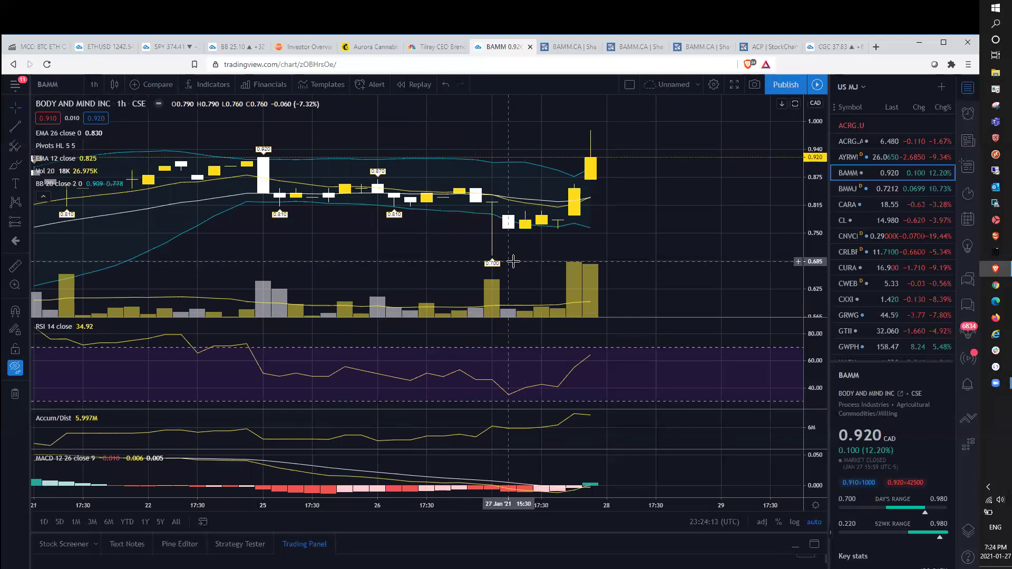
scroll(470, 242, down, 5)
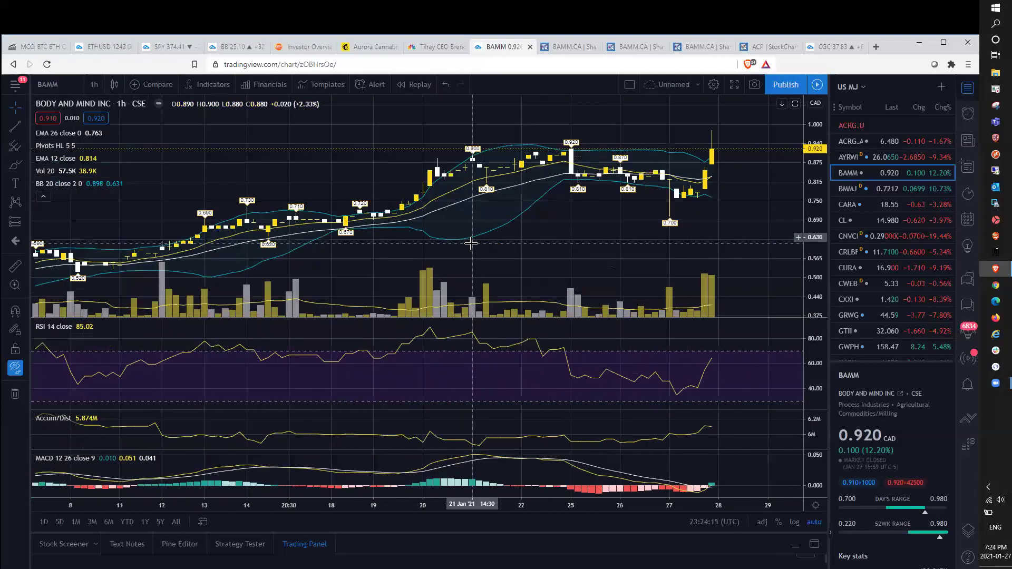
scroll(481, 245, up, 5)
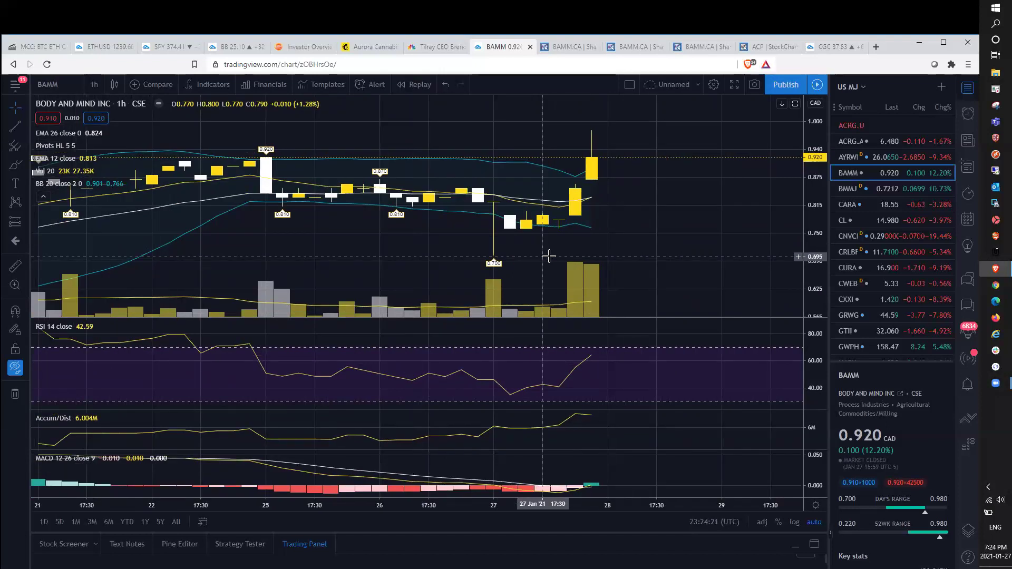
- Measure the latest price jump of about 41%, then clear the measurement
shift+click(549, 256)
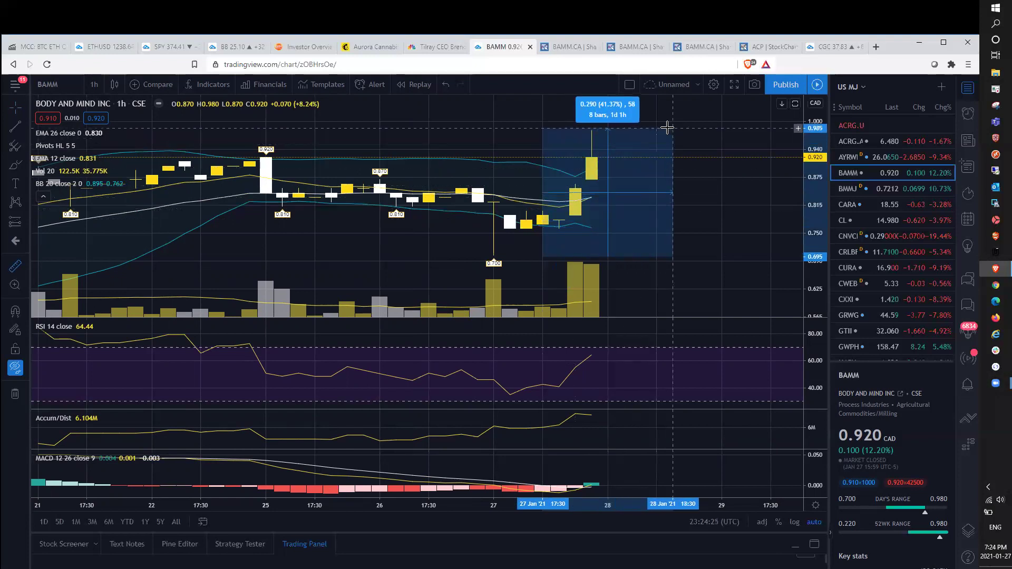
click(683, 142)
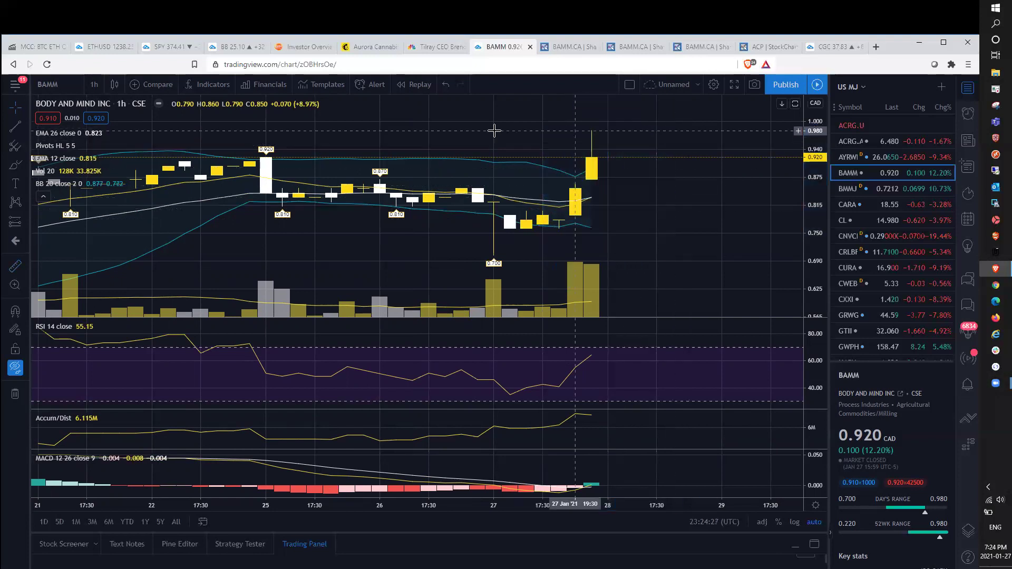
click(95, 84)
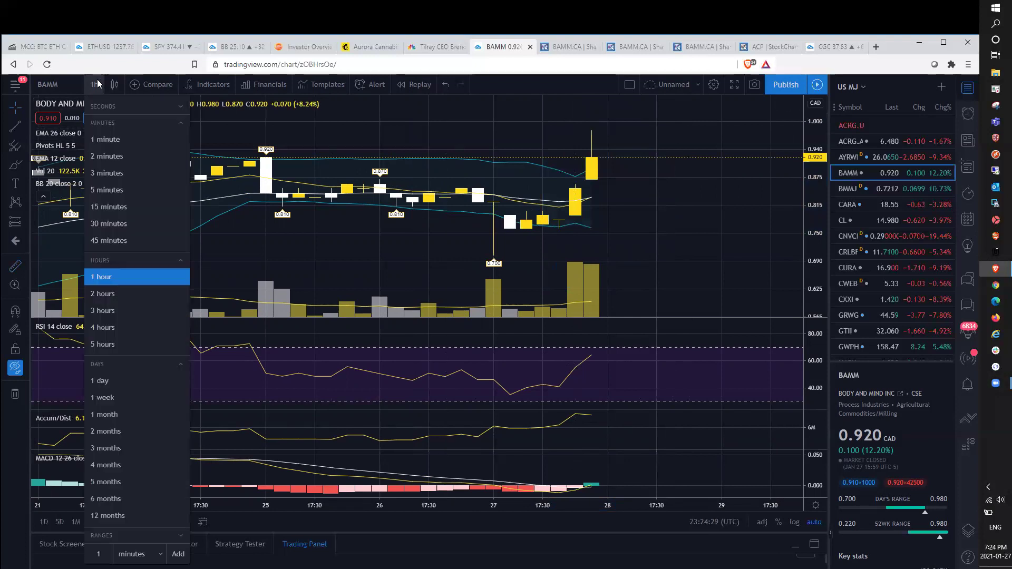
- Put BAMM on 5-minute candles and zoom across 27 January's dip near 0.70 and climb
click(125, 193)
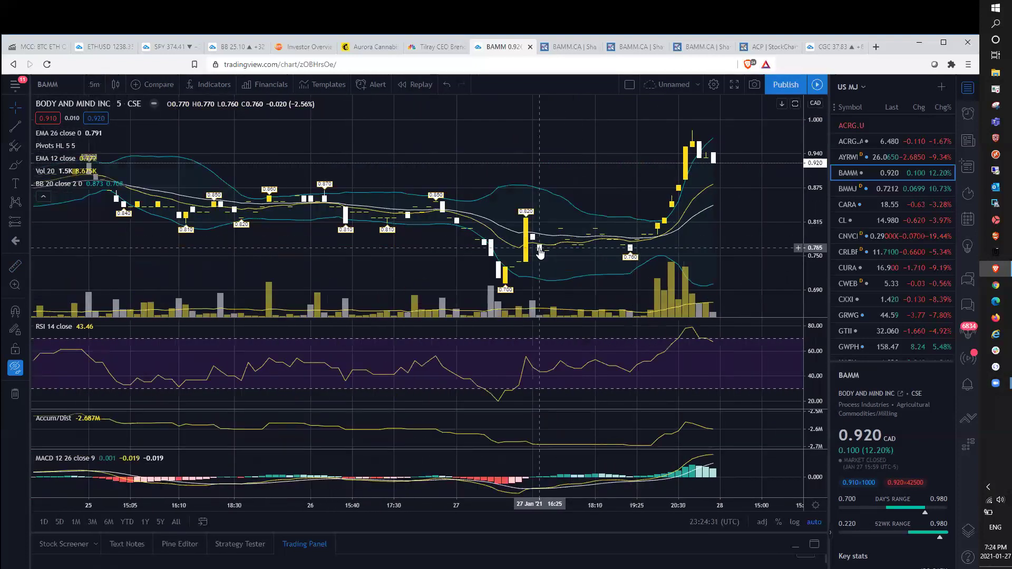
scroll(539, 275, down, 5)
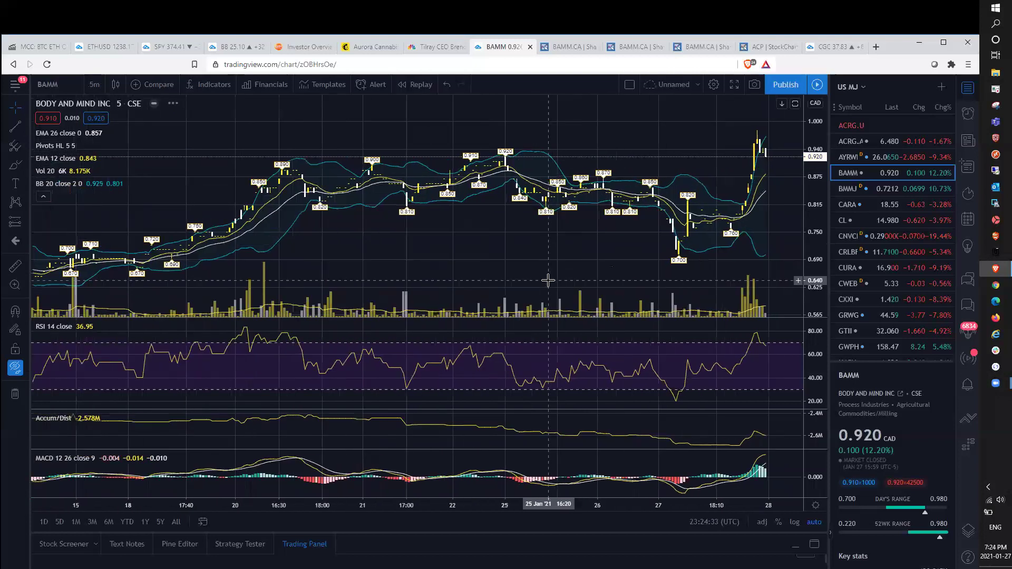
scroll(548, 281, up, 2)
scroll(552, 283, up, 2)
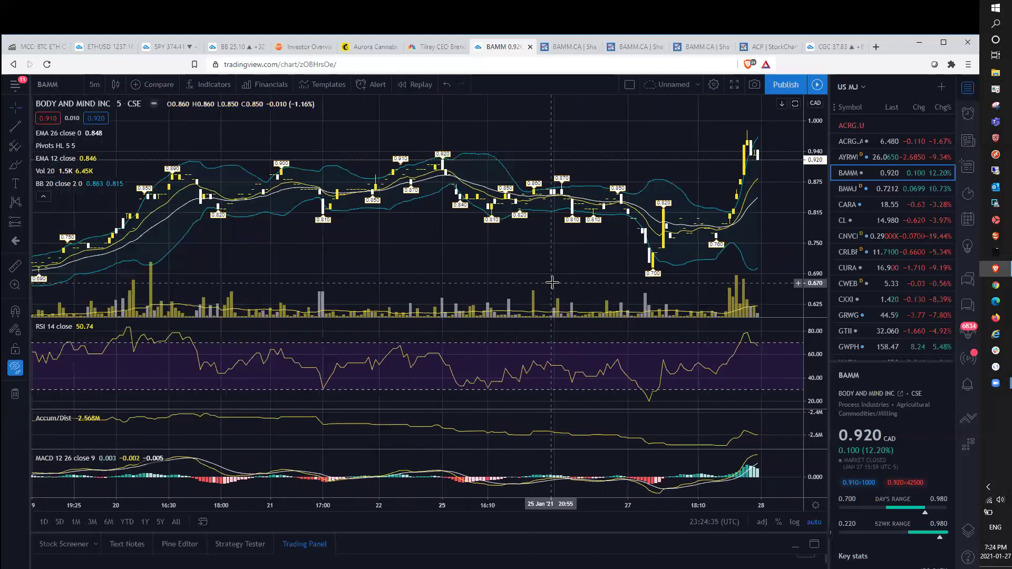
scroll(552, 283, up, 4)
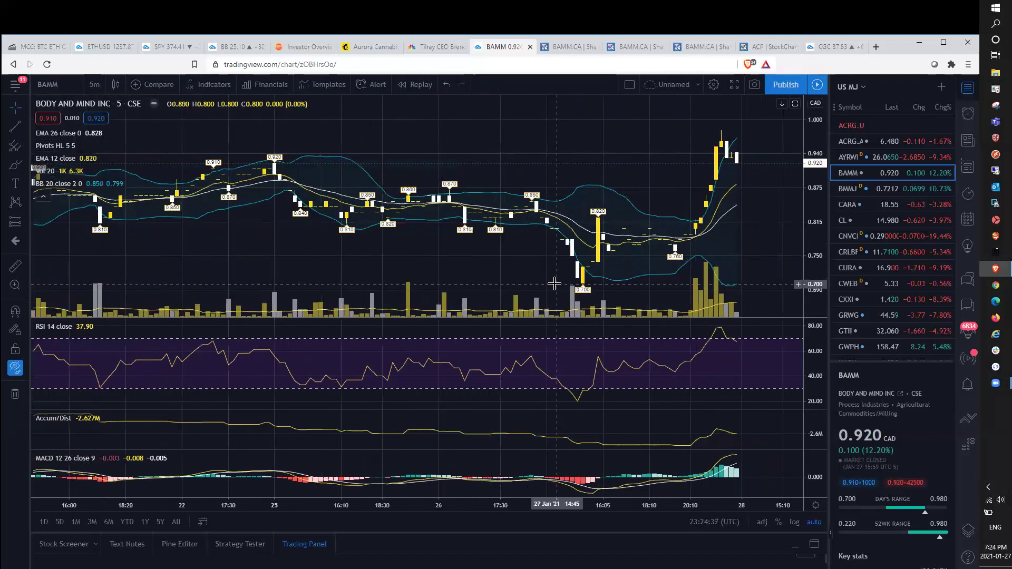
scroll(585, 290, up, 2)
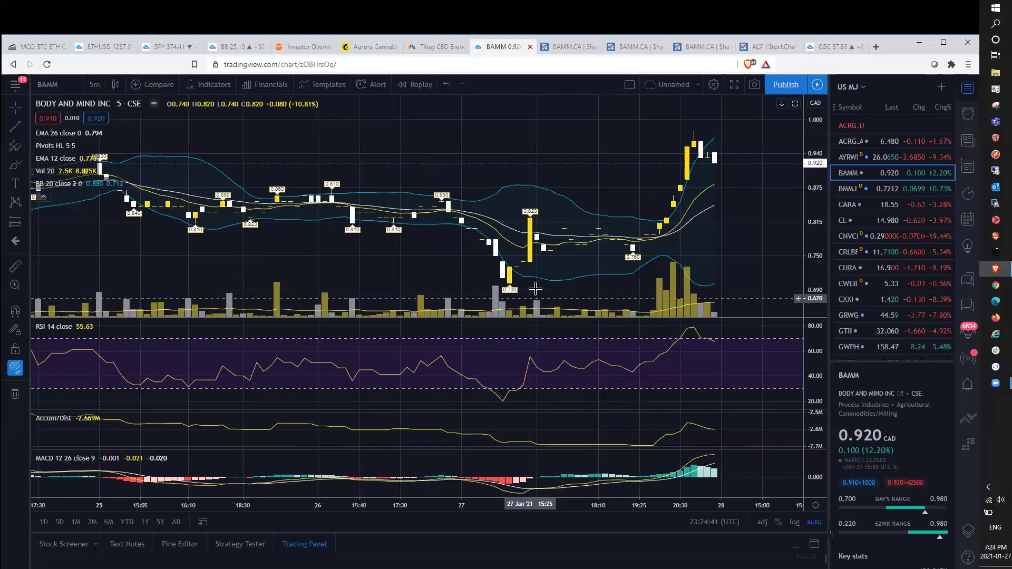
scroll(538, 274, up, 4)
scroll(543, 254, down, 3)
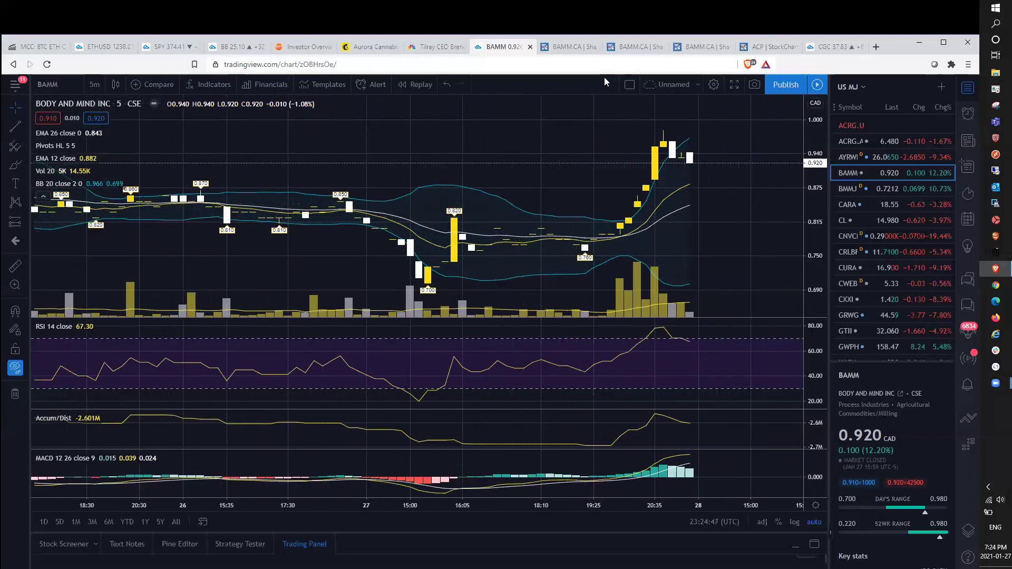
- Show the BAMM.CA weekly StockCharts chart and scroll through its slow stochastic and MACD panels
click(568, 51)
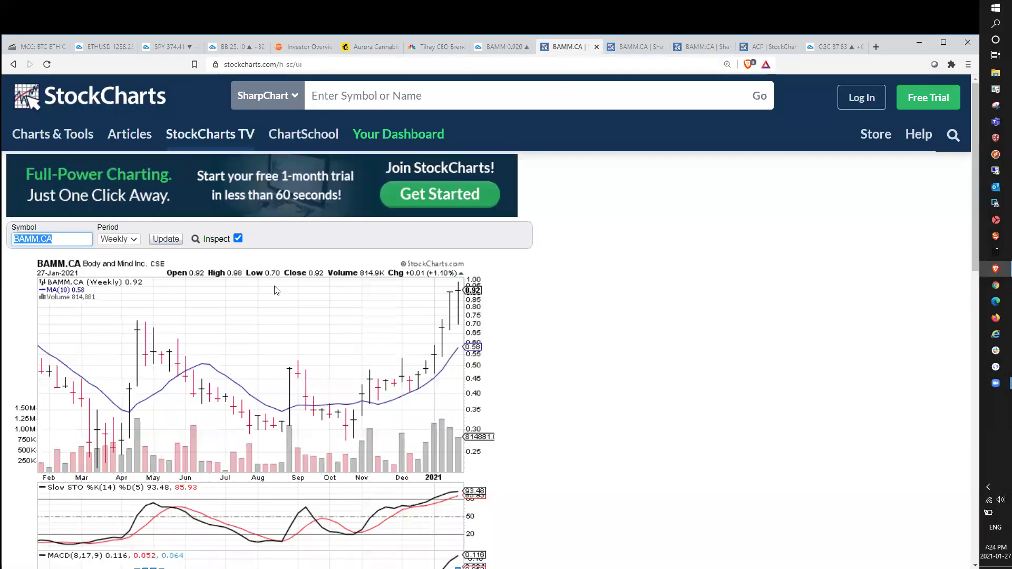
scroll(614, 309, down, 3)
scroll(386, 195, up, 2)
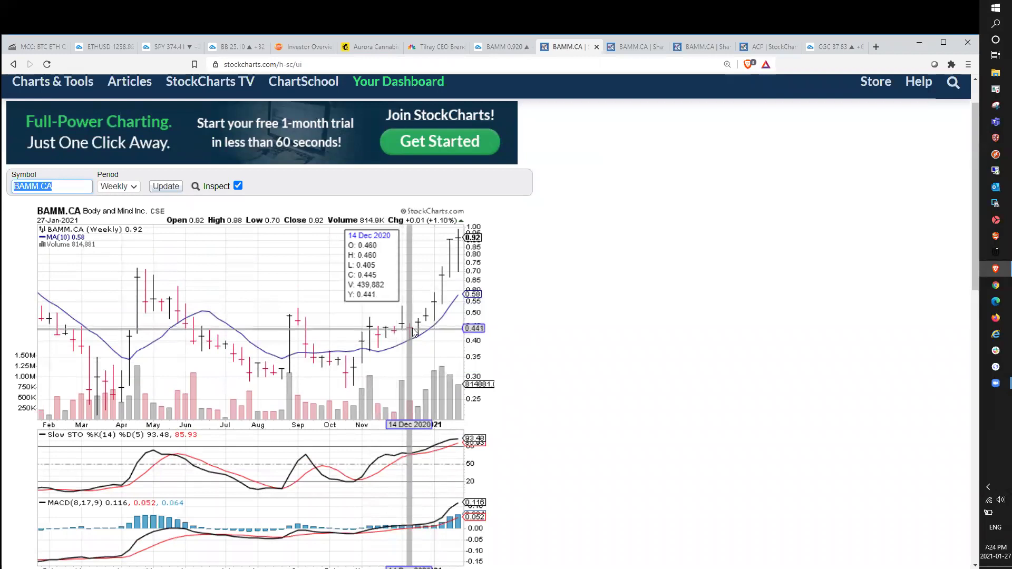
scroll(446, 355, down, 2)
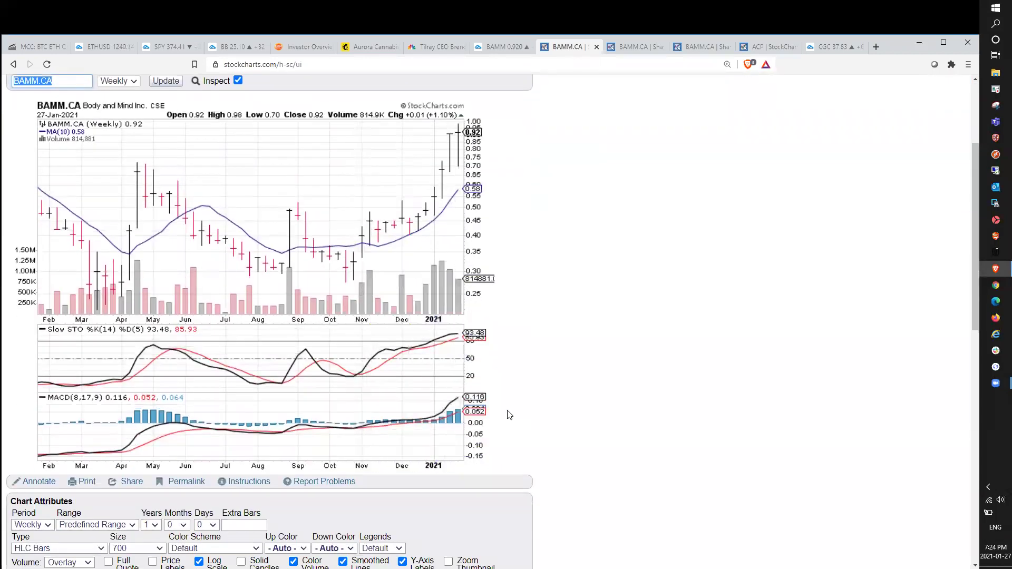
scroll(532, 285, up, 2)
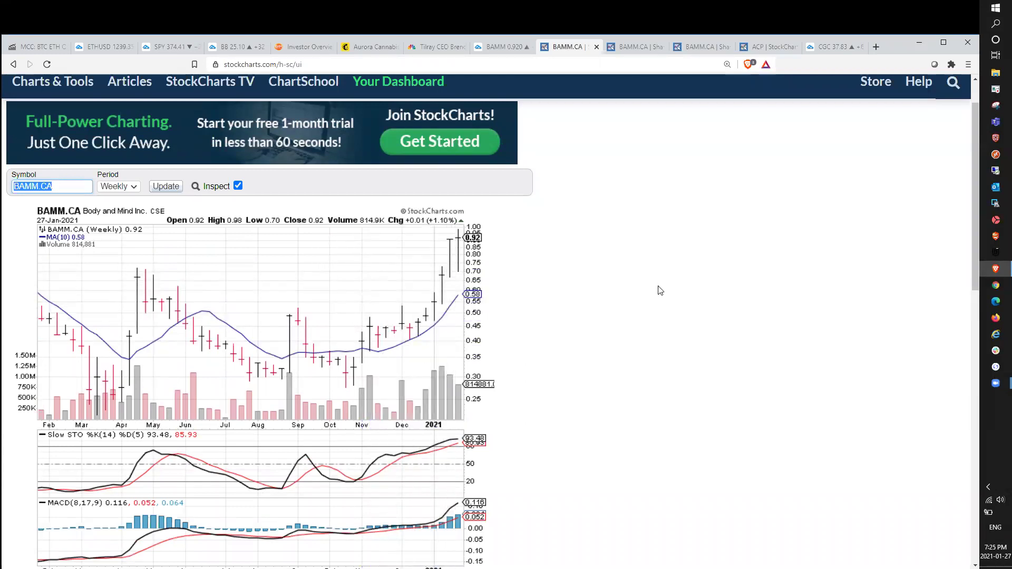
- Open the next BAMM.CA StockCharts tab and scroll through its RSI(14), moving averages and MACD
click(632, 47)
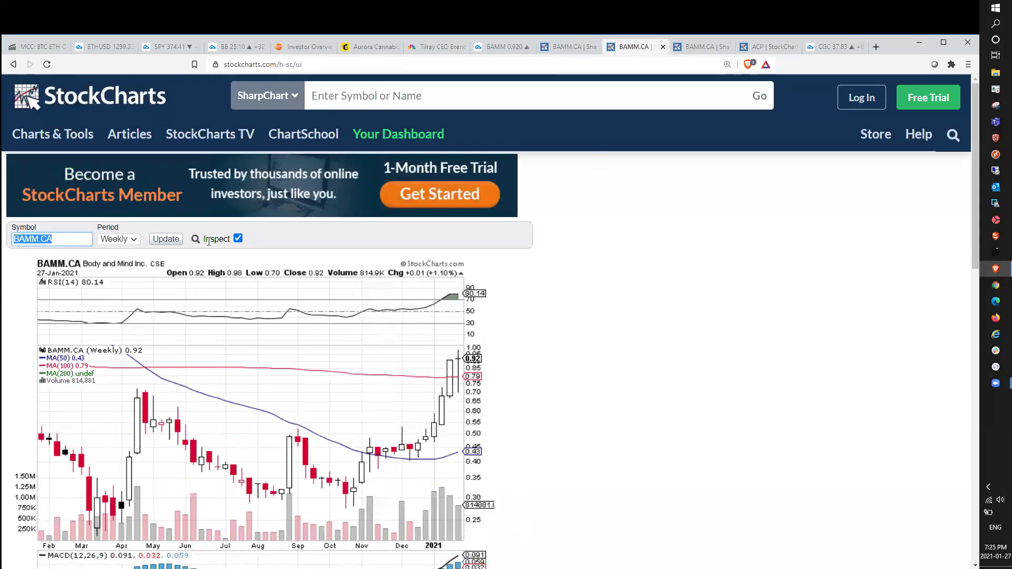
scroll(454, 451, down, 3)
scroll(454, 444, up, 2)
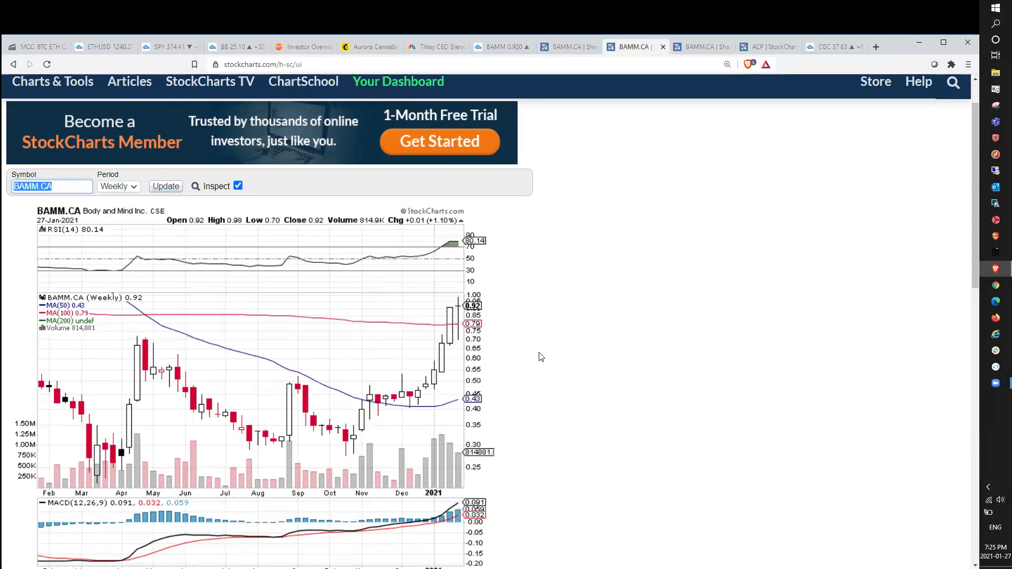
scroll(569, 371, down, 1)
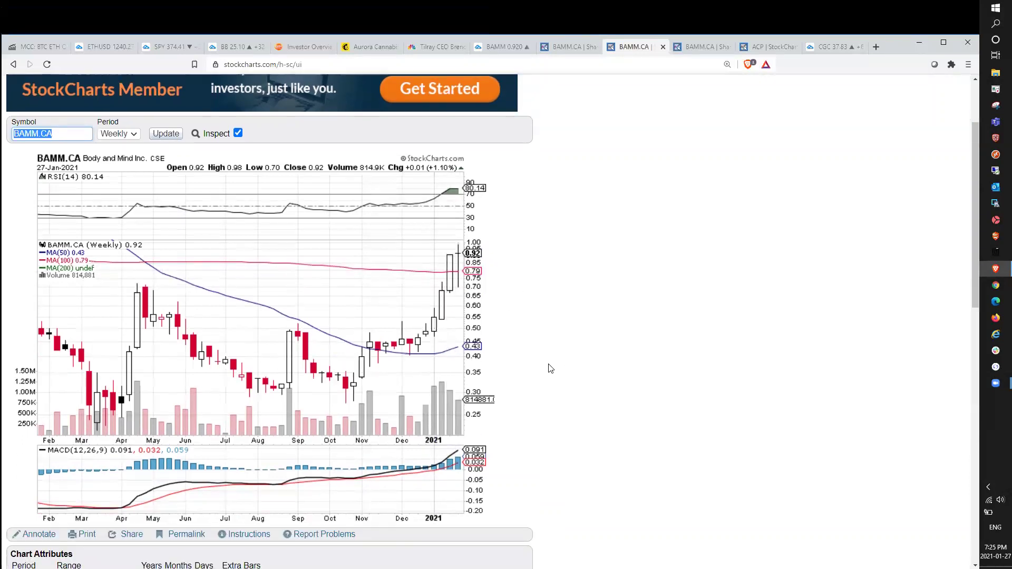
scroll(586, 362, up, 2)
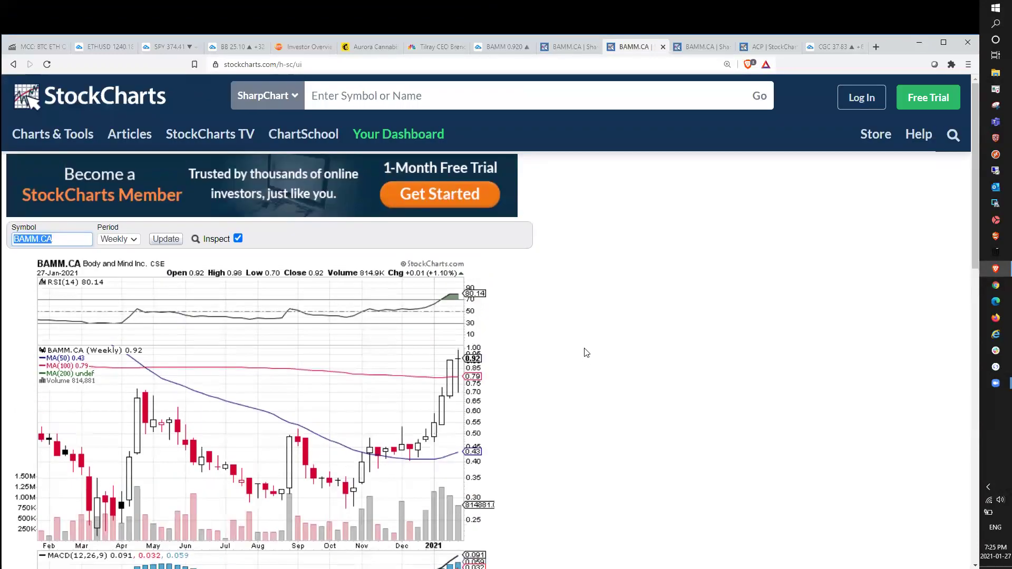
click(695, 52)
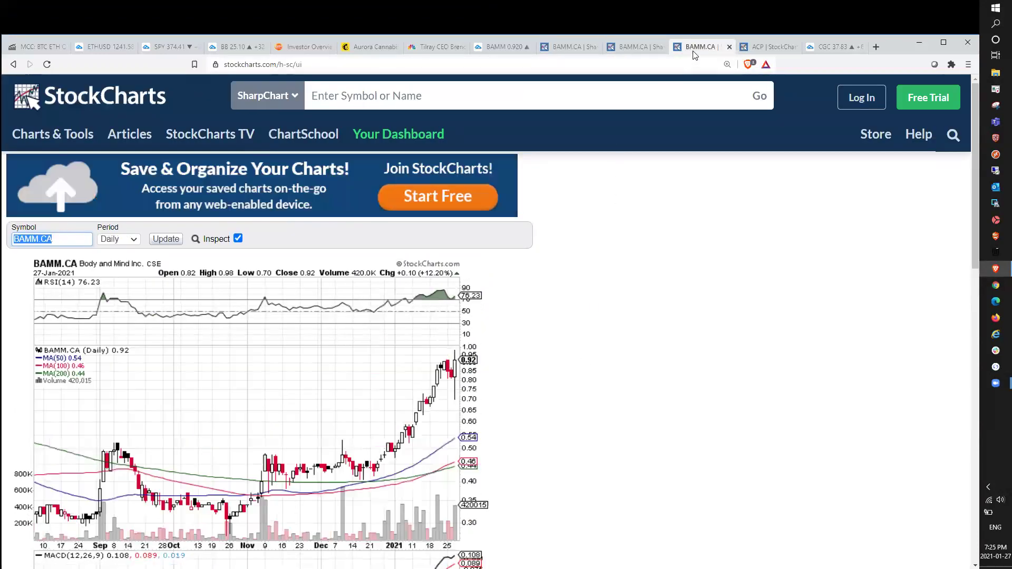
scroll(519, 352, down, 1)
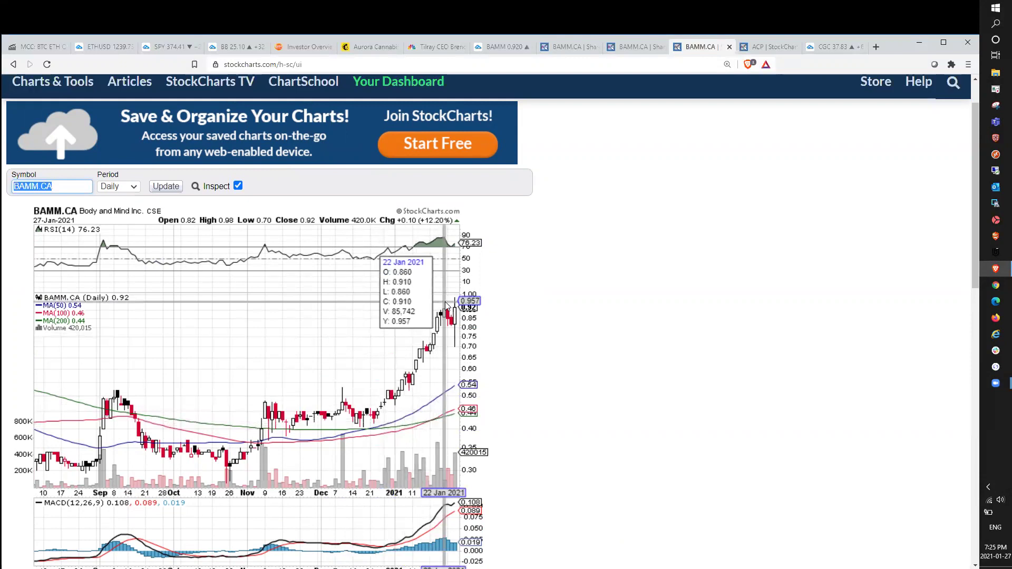
scroll(421, 443, down, 3)
scroll(420, 445, up, 3)
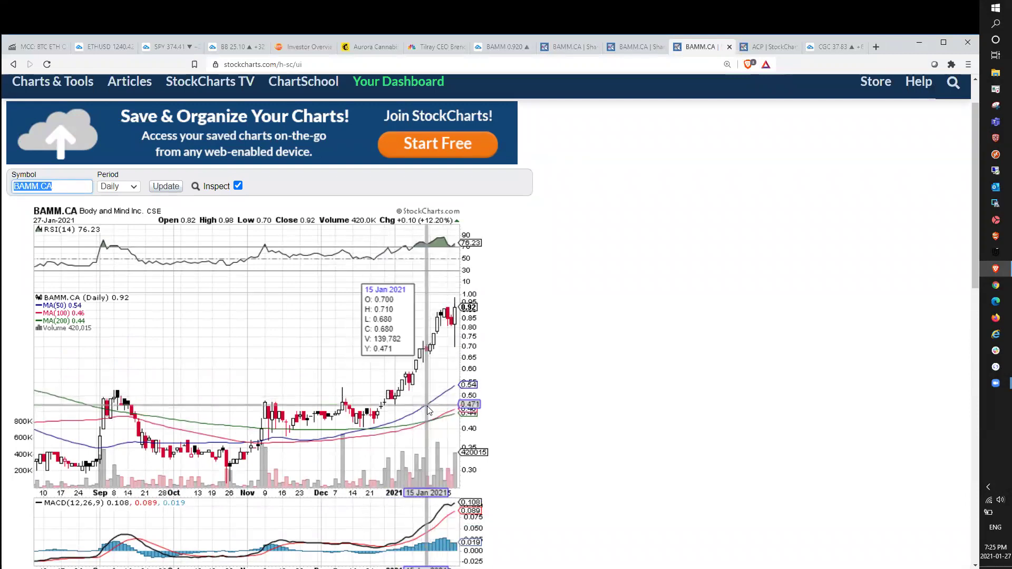
click(463, 381)
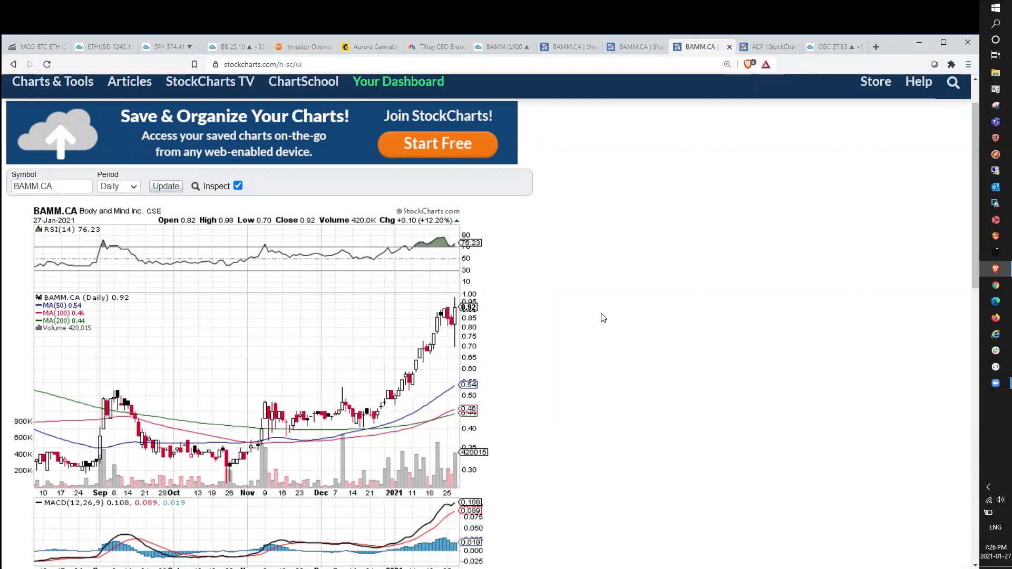
scroll(594, 348, up, 1)
scroll(595, 345, down, 1)
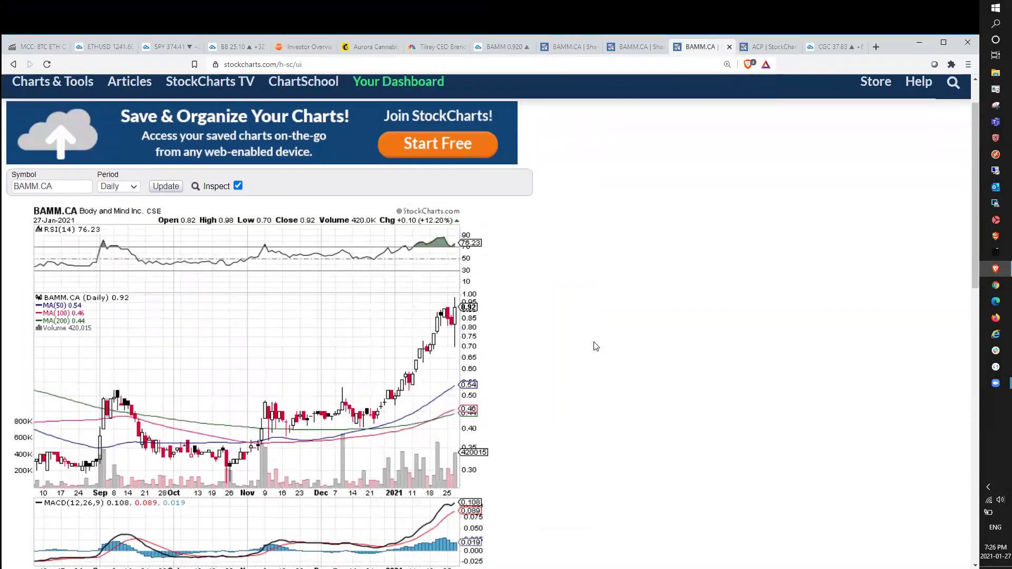
scroll(594, 345, up, 1)
scroll(598, 347, down, 1)
- Open the interactive weekly BAMM.CA StockCharts chart and zoom and pan it back to late 2019
click(754, 50)
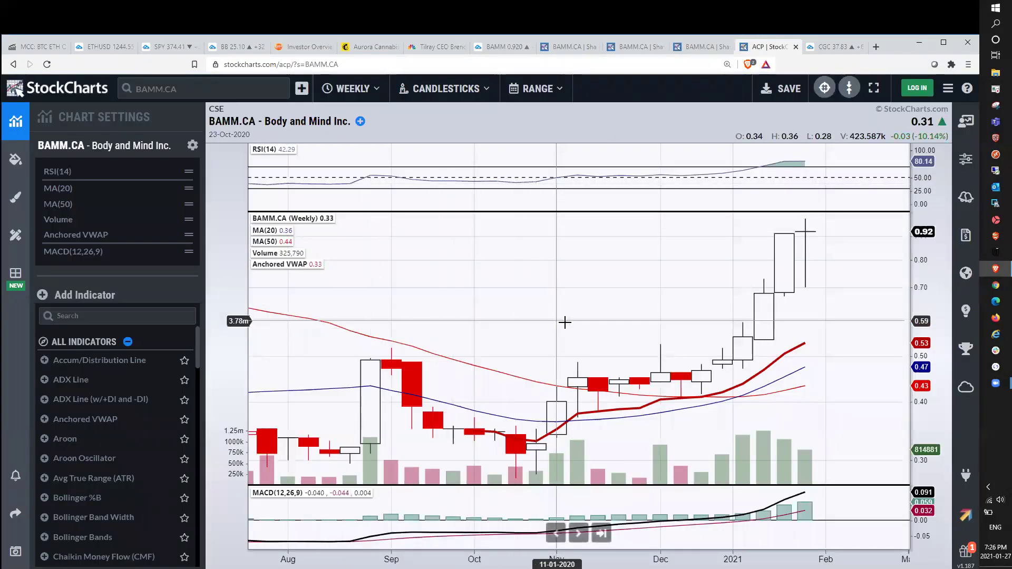
scroll(572, 328, down, 3)
scroll(572, 328, up, 3)
scroll(796, 335, down, 3)
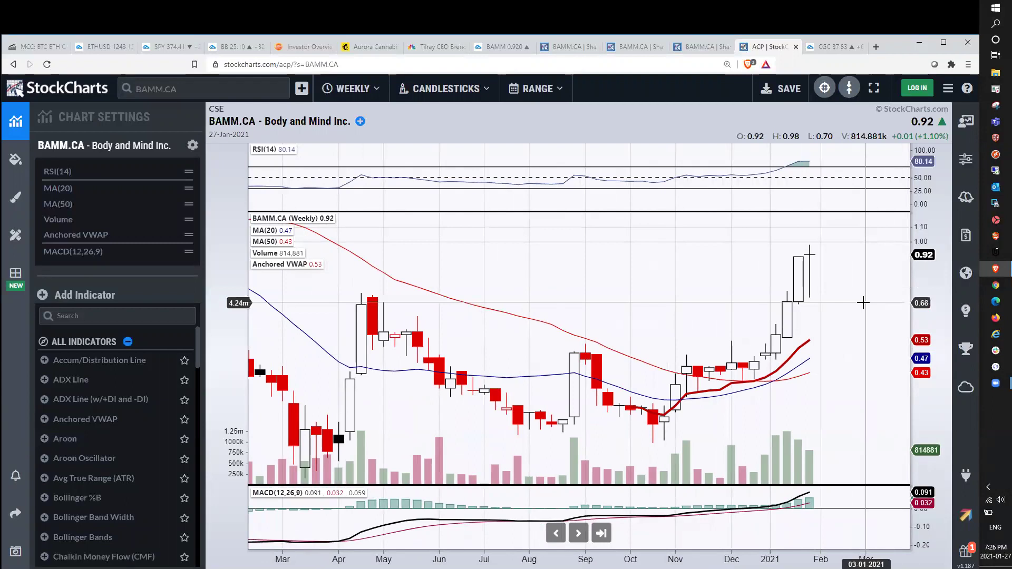
drag(855, 298, 706, 298)
scroll(774, 304, down, 4)
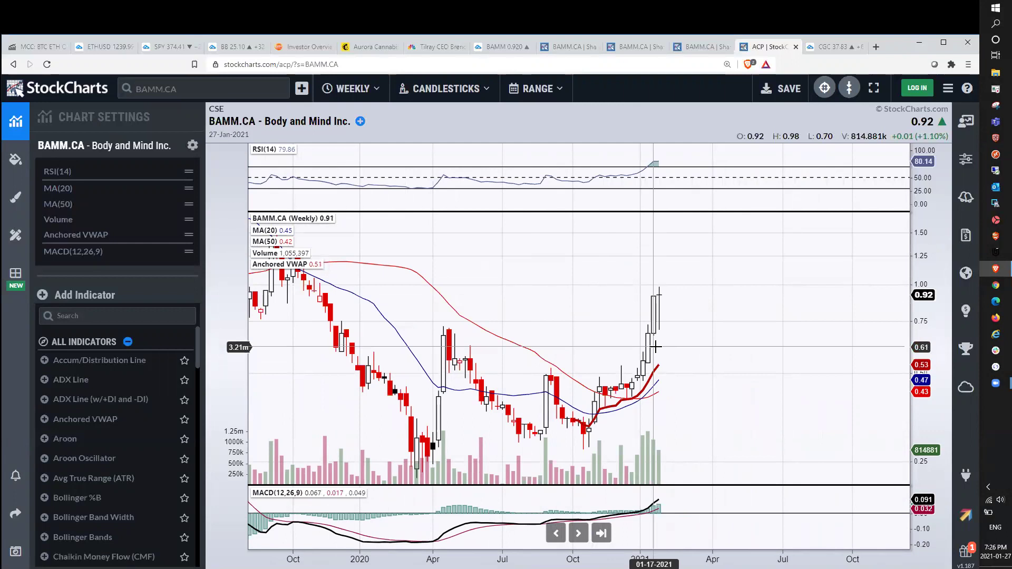
scroll(656, 347, up, 5)
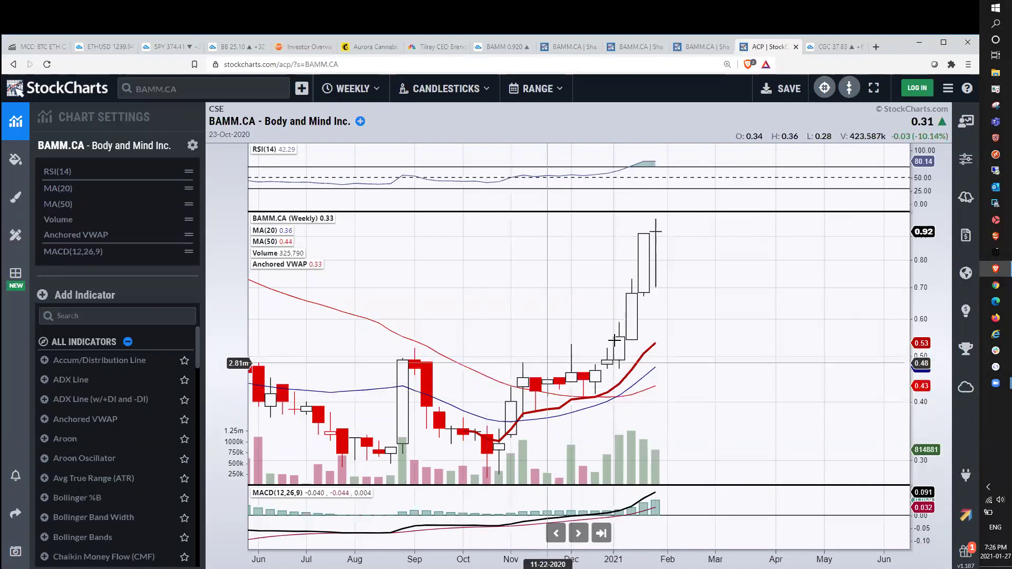
scroll(648, 322, down, 3)
scroll(647, 322, up, 4)
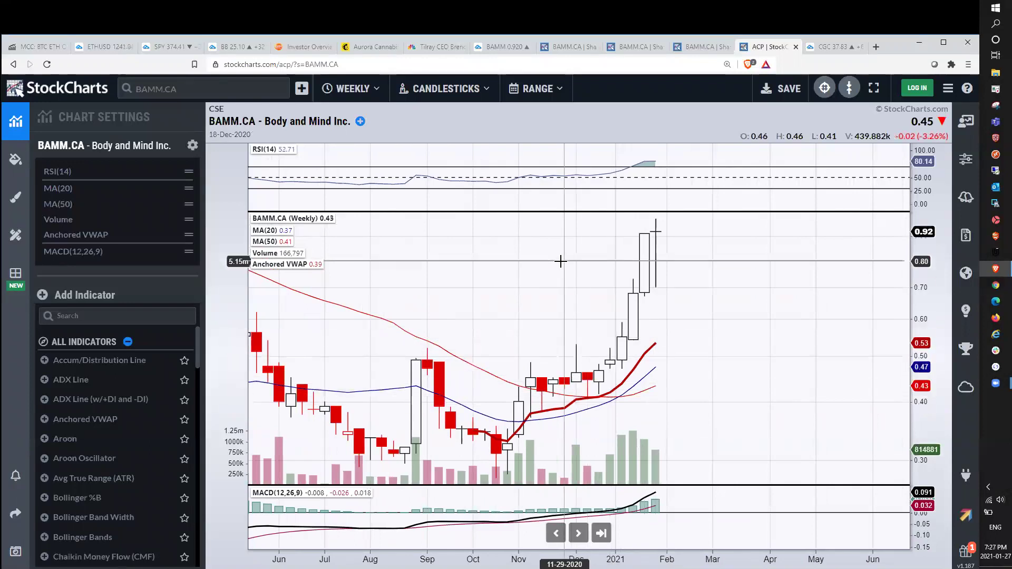
scroll(562, 265, down, 3)
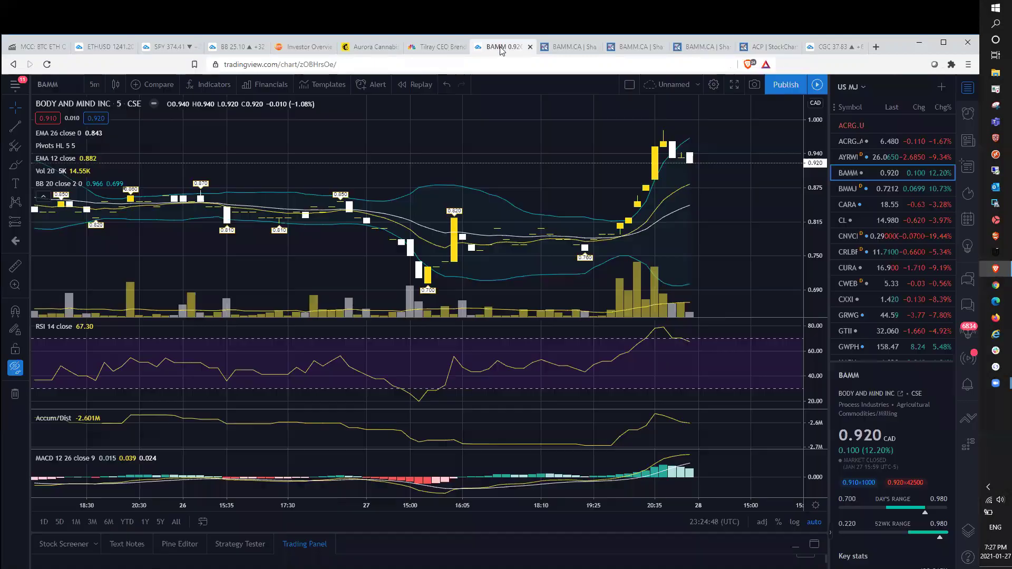
- Back in TradingView, sort the US MJ watchlist by Chg% and view the CNVCF, HITI and IAN charts
click(503, 47)
click(941, 107)
click(865, 141)
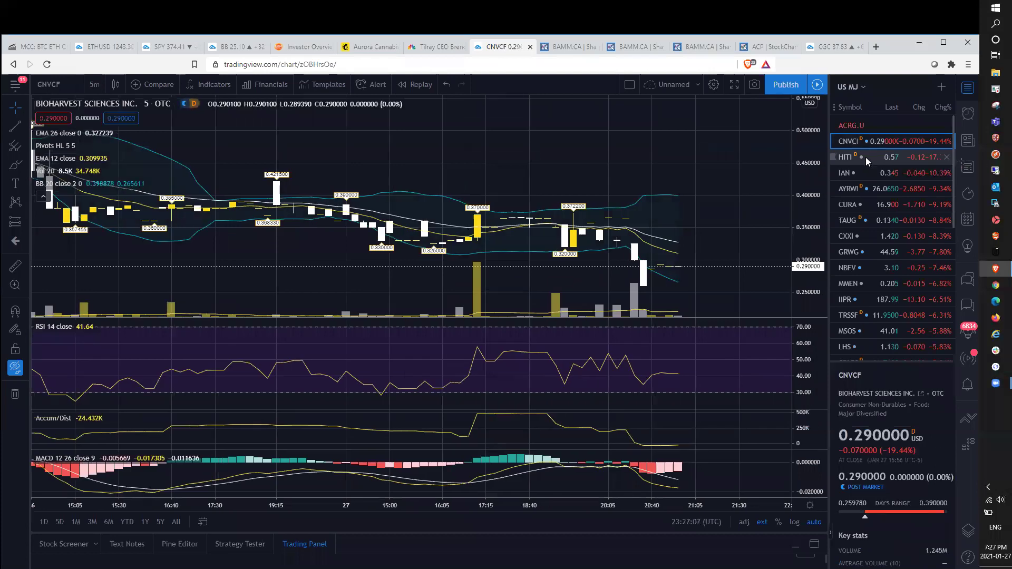
click(866, 157)
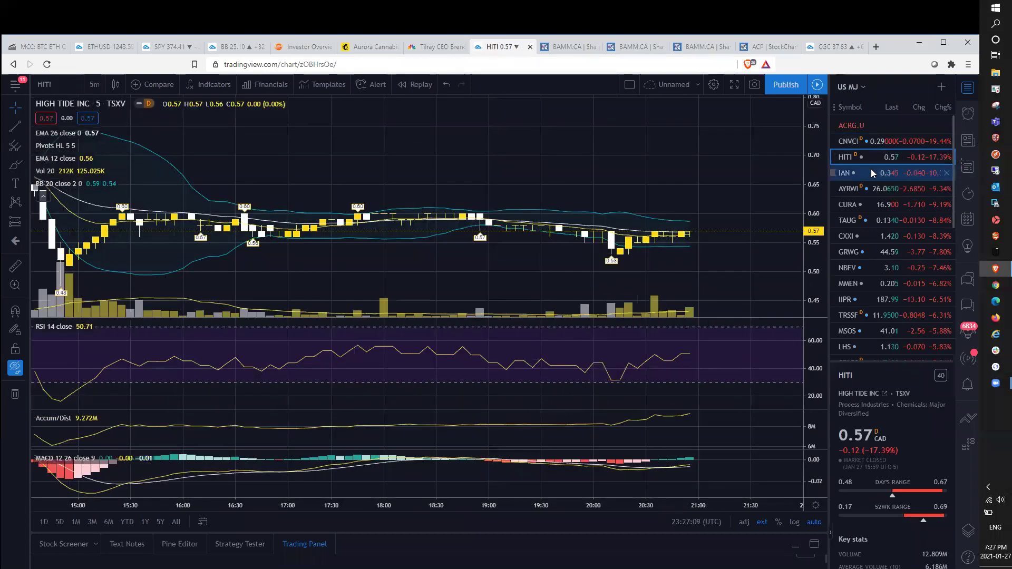
click(873, 173)
- Sort the watchlist alphabetically by symbol and switch to the Cresco Labs (CL) chart
click(943, 108)
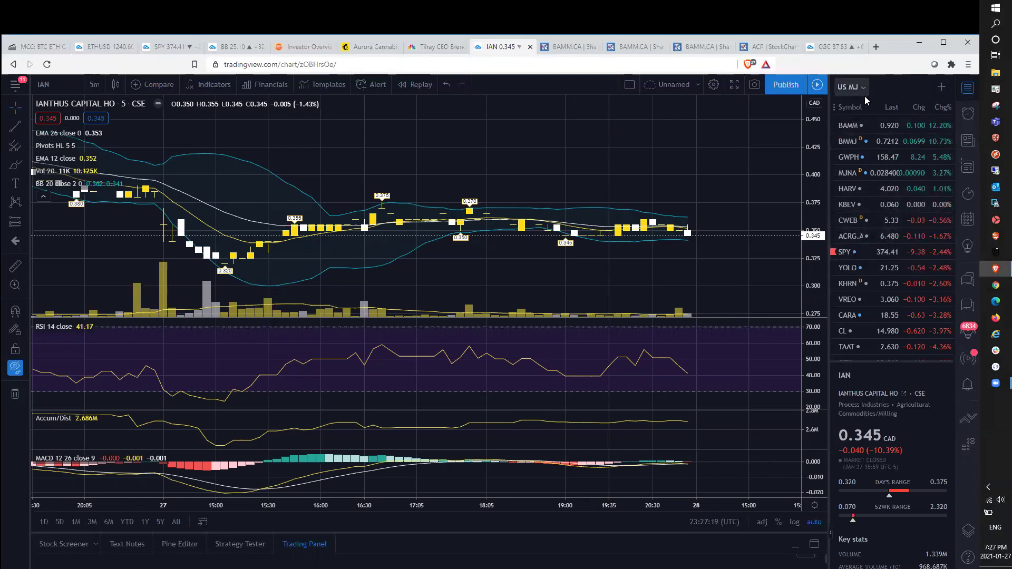
click(850, 107)
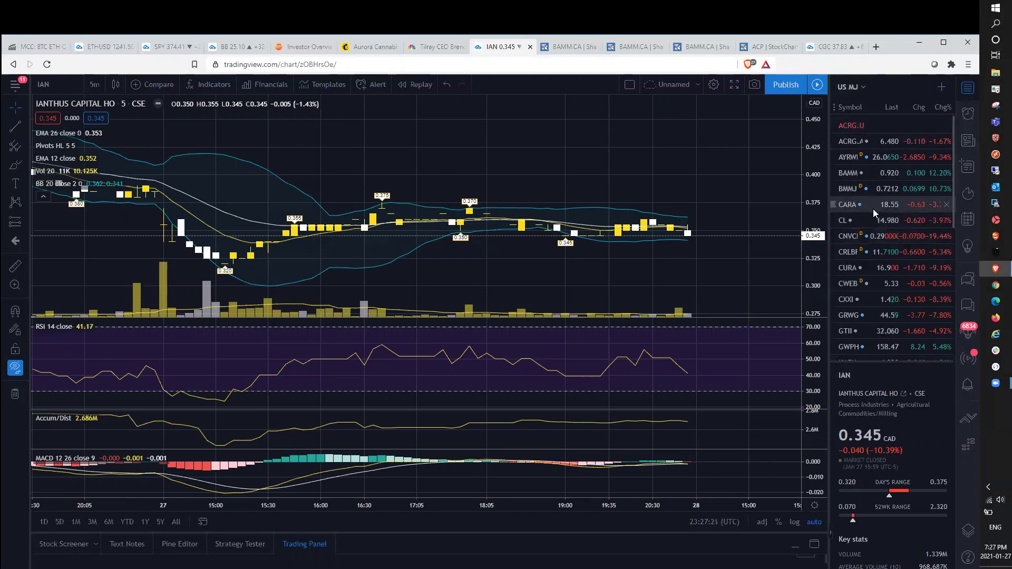
scroll(872, 274, down, 1)
click(869, 167)
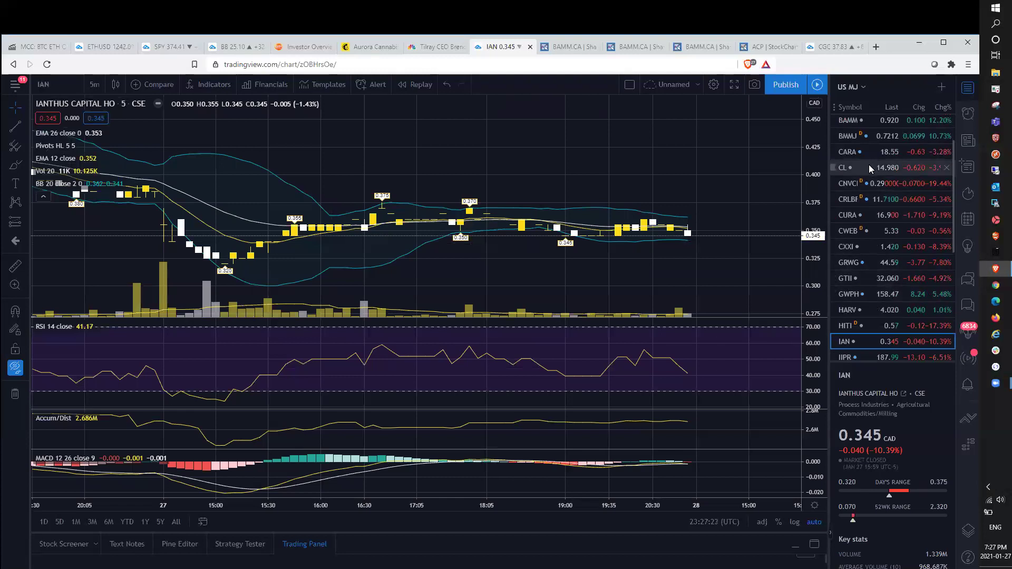
click(87, 89)
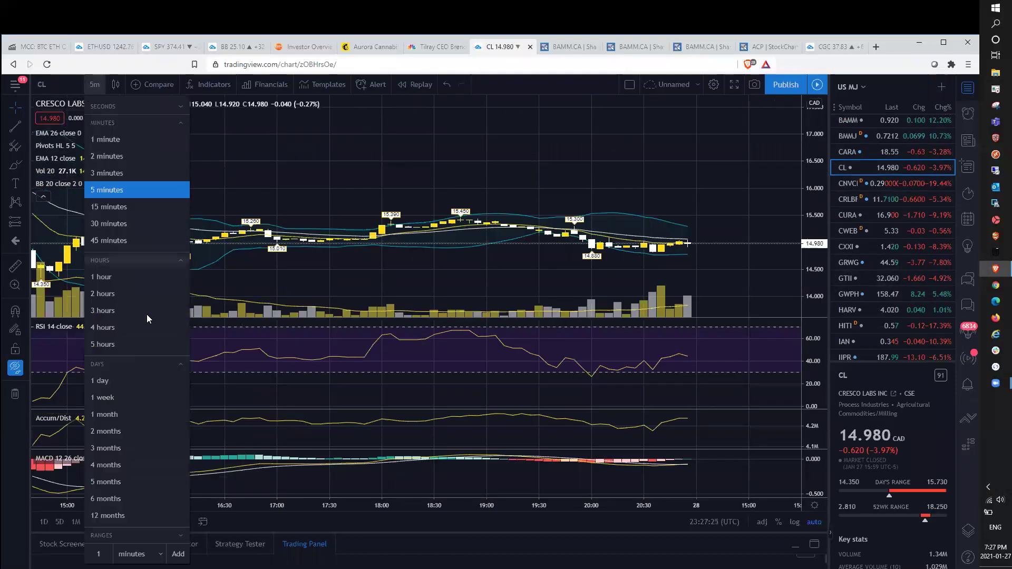
- Put Cresco Labs on the 1-day interval, glance at Canopy Growth (CGC), then return to CL
click(136, 382)
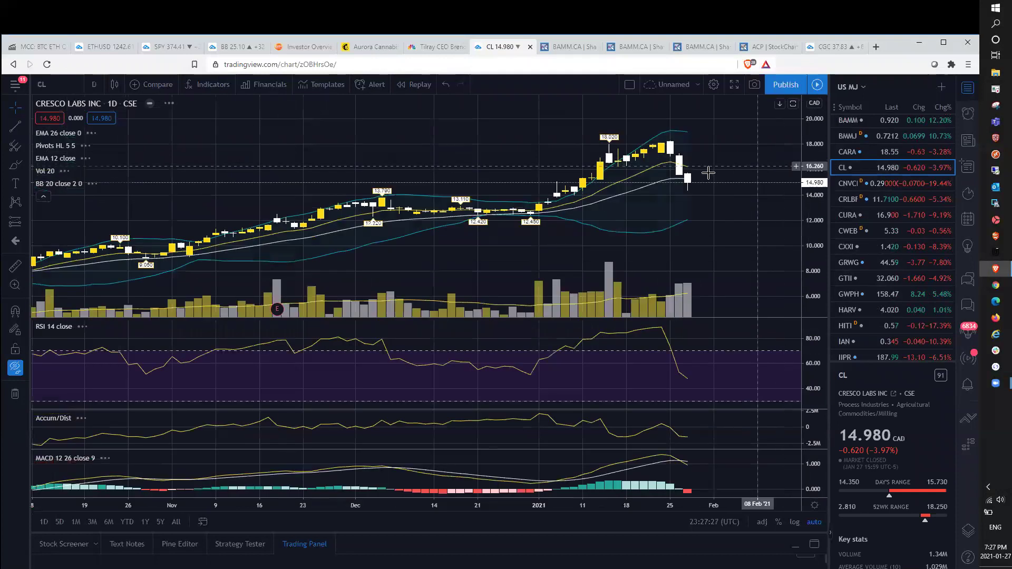
scroll(702, 174, up, 1)
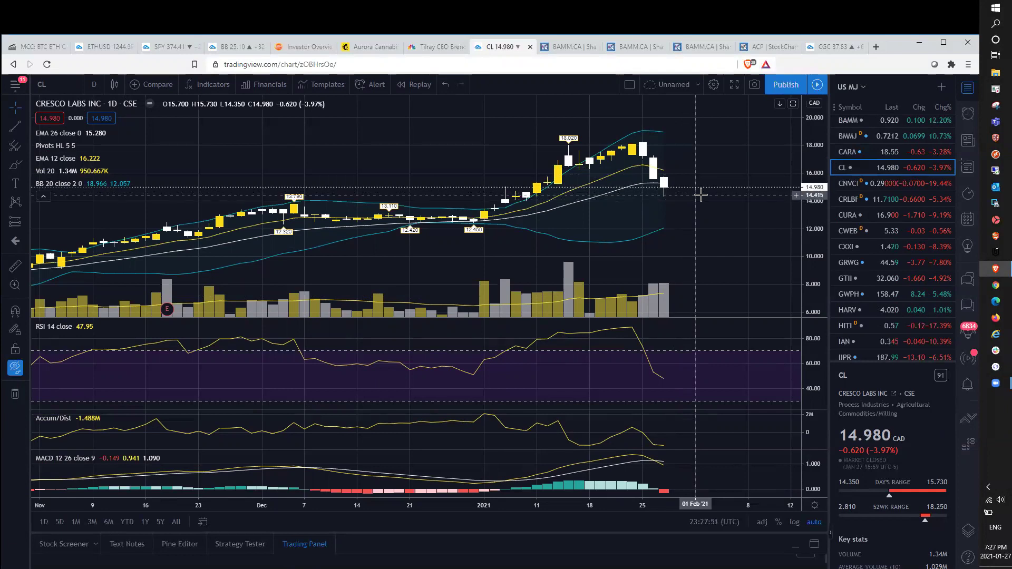
scroll(700, 195, down, 1)
scroll(700, 195, up, 1)
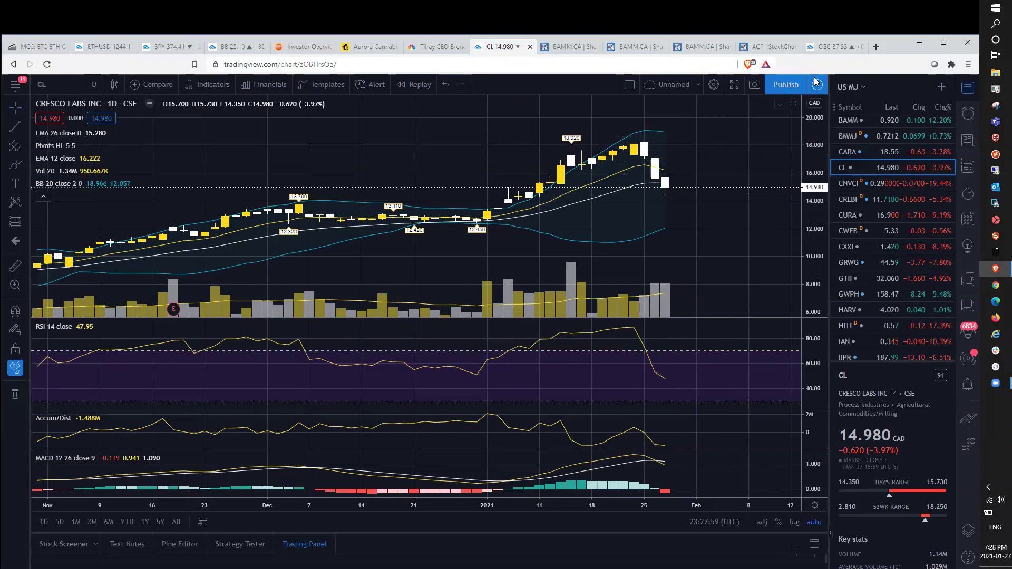
click(829, 48)
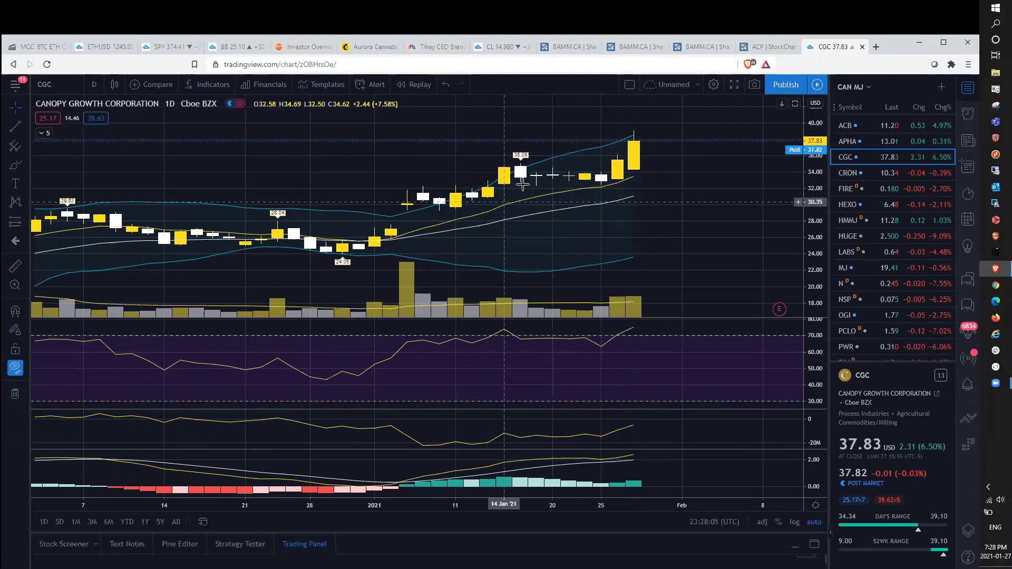
click(507, 47)
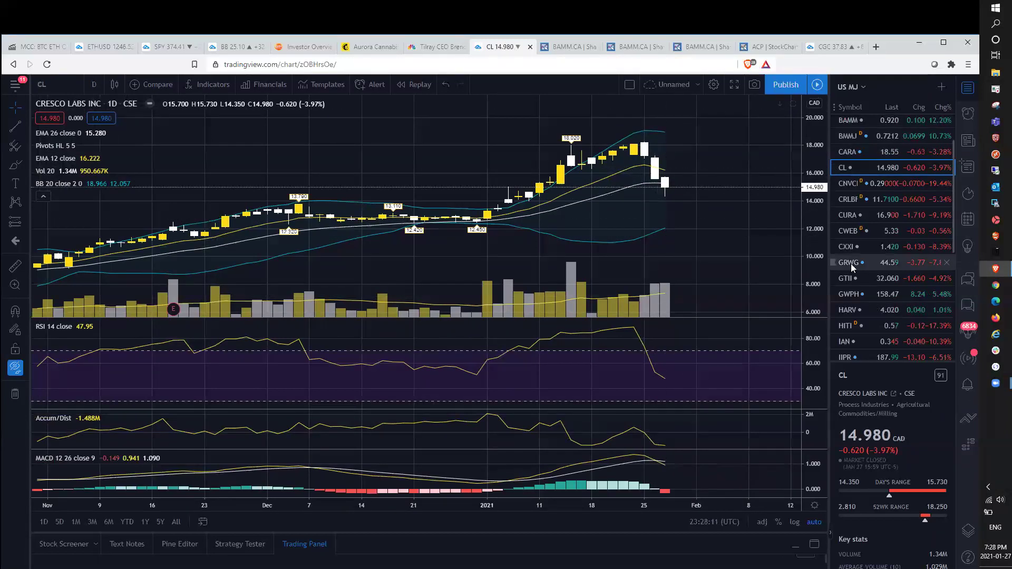
scroll(856, 293, down, 2)
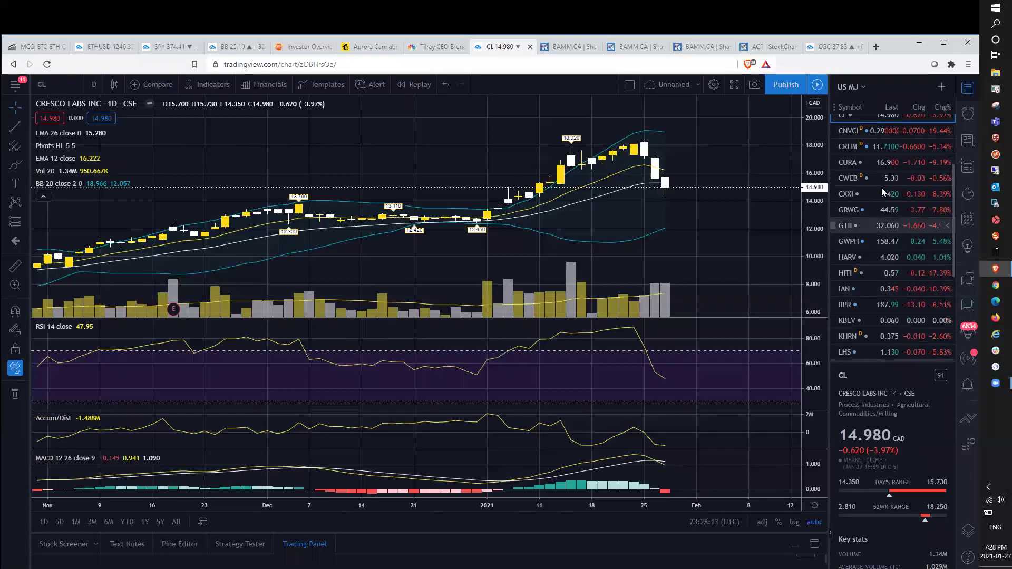
click(887, 162)
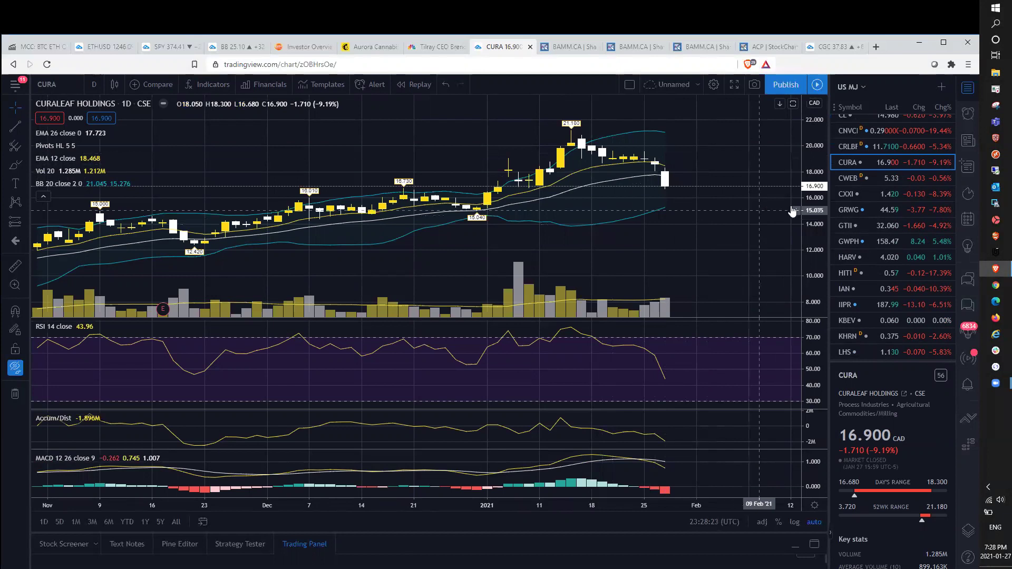
click(852, 227)
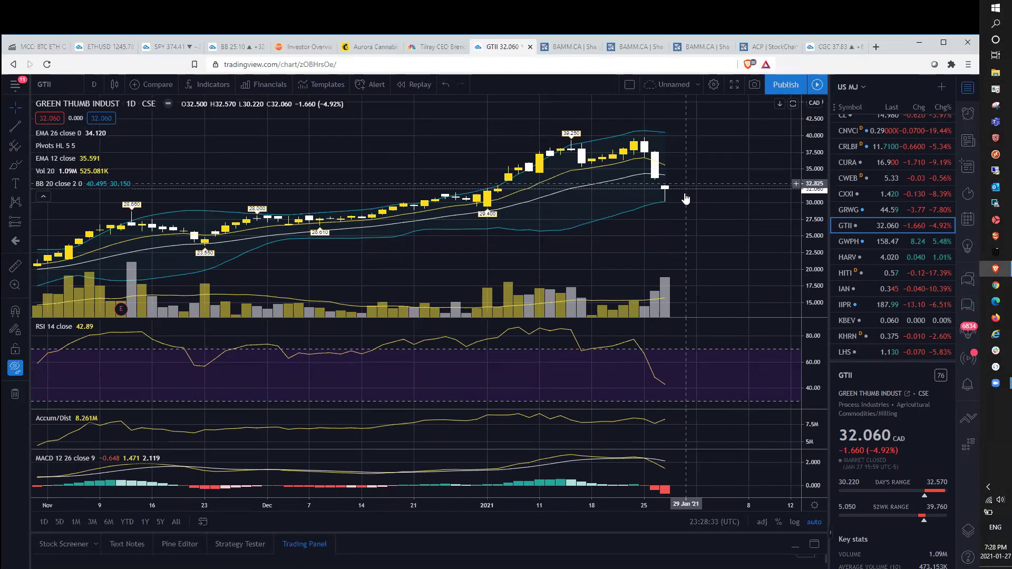
scroll(685, 198, down, 2)
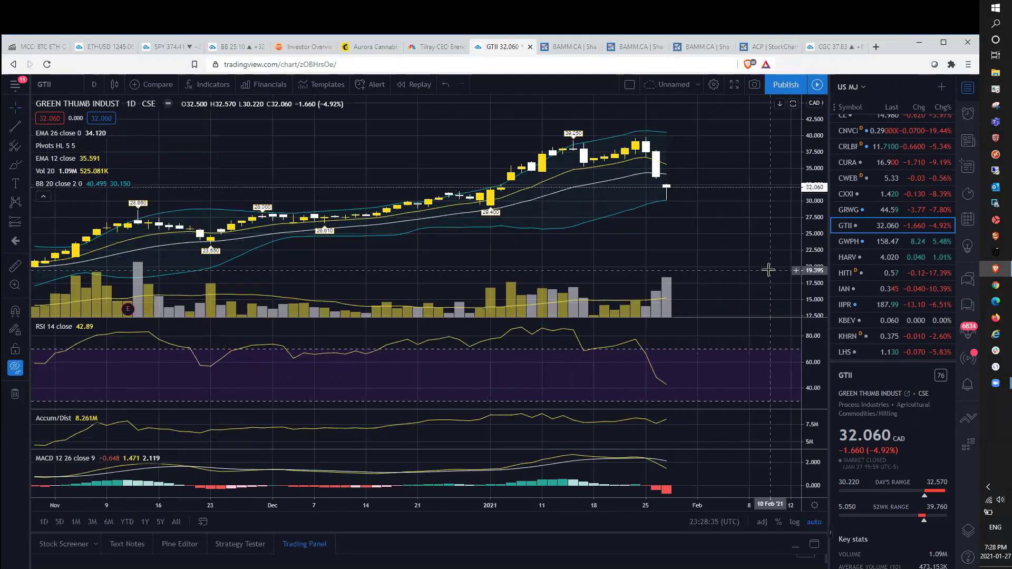
scroll(850, 269, down, 1)
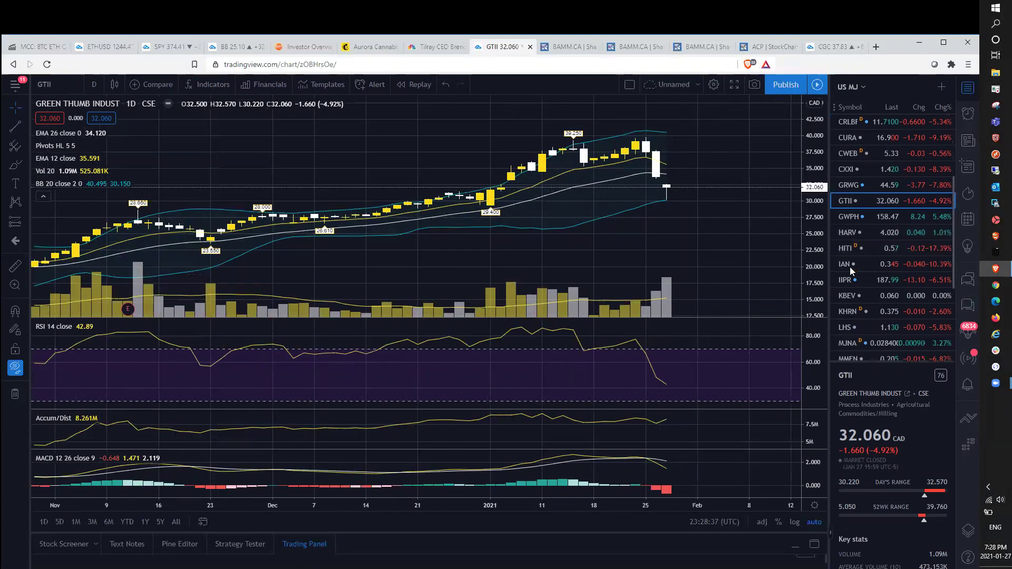
scroll(849, 269, down, 1)
scroll(850, 266, down, 1)
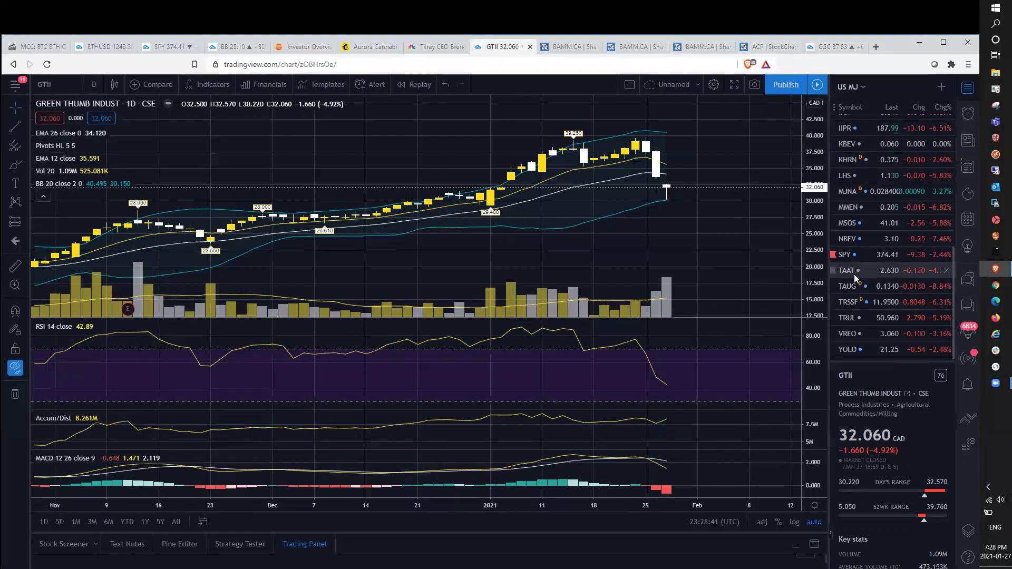
- Review the Trulieve (TRUL) daily chart, then switch to the Canopy Growth (CGC) tab with the CAN MJ list
click(867, 317)
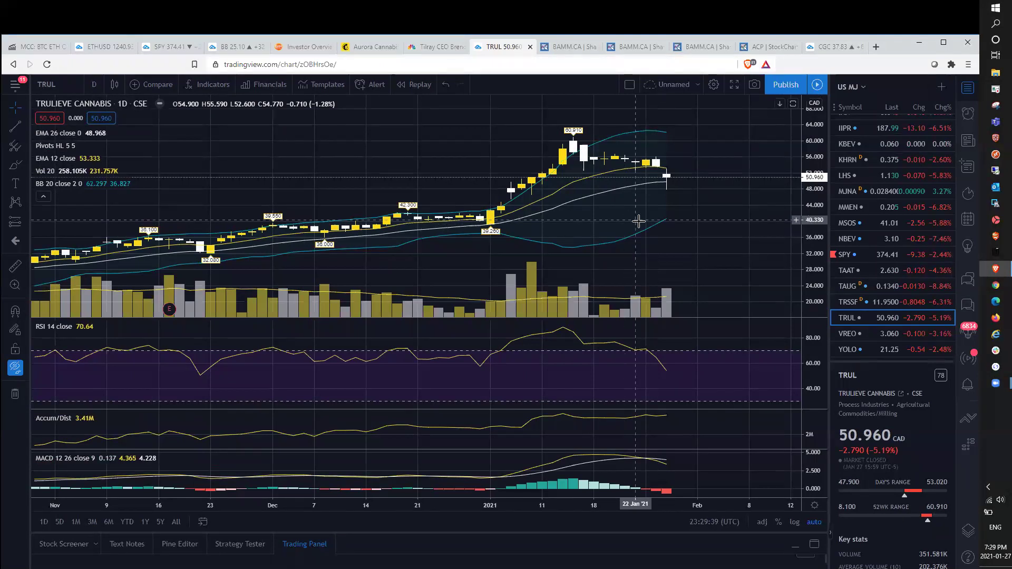
click(841, 48)
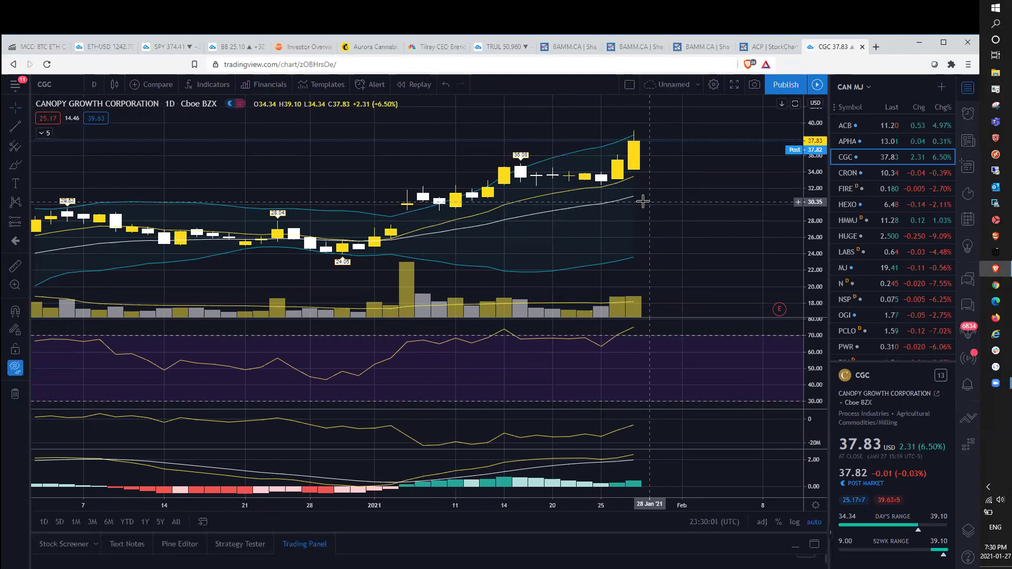
- Zoom in and out on the Canopy Growth (CGC) daily chart to inspect its price action
scroll(643, 201, down, 3)
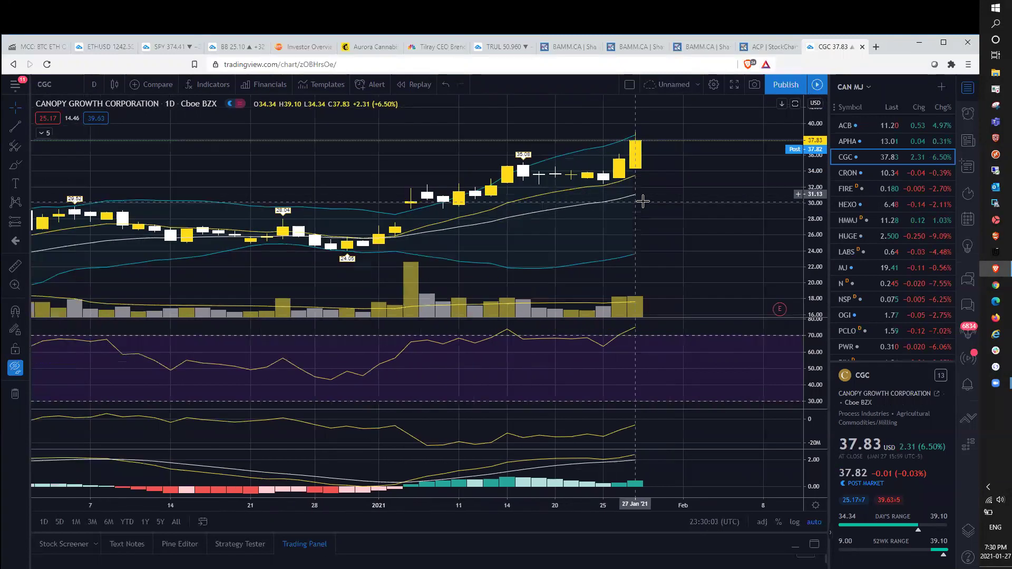
scroll(643, 202, up, 2)
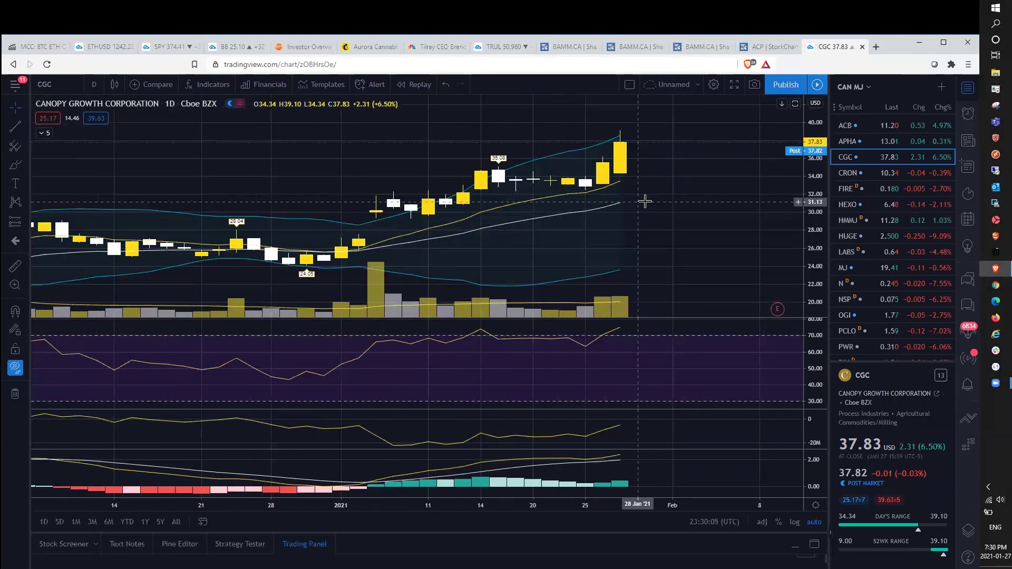
scroll(645, 201, down, 2)
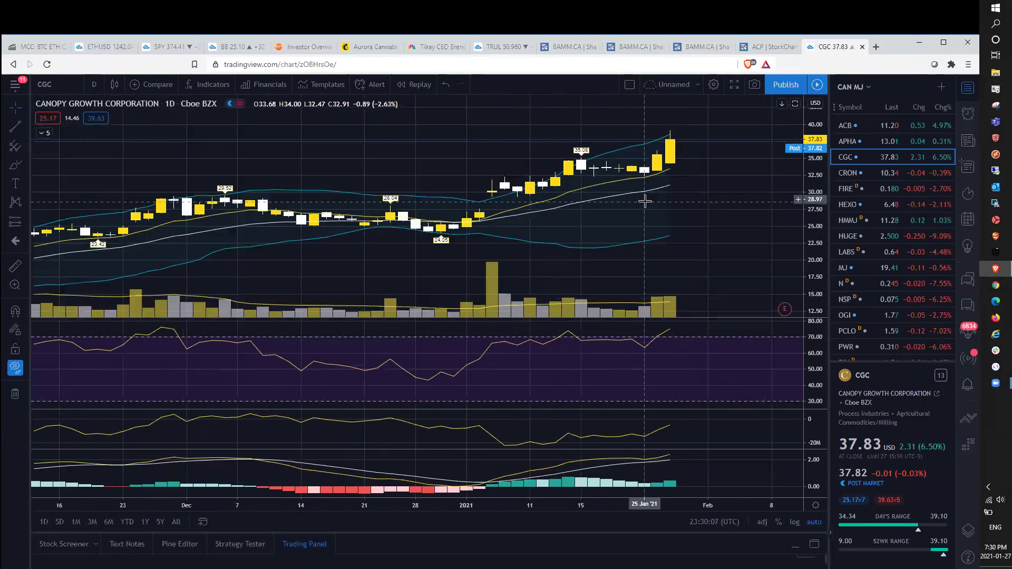
scroll(589, 316, up, 3)
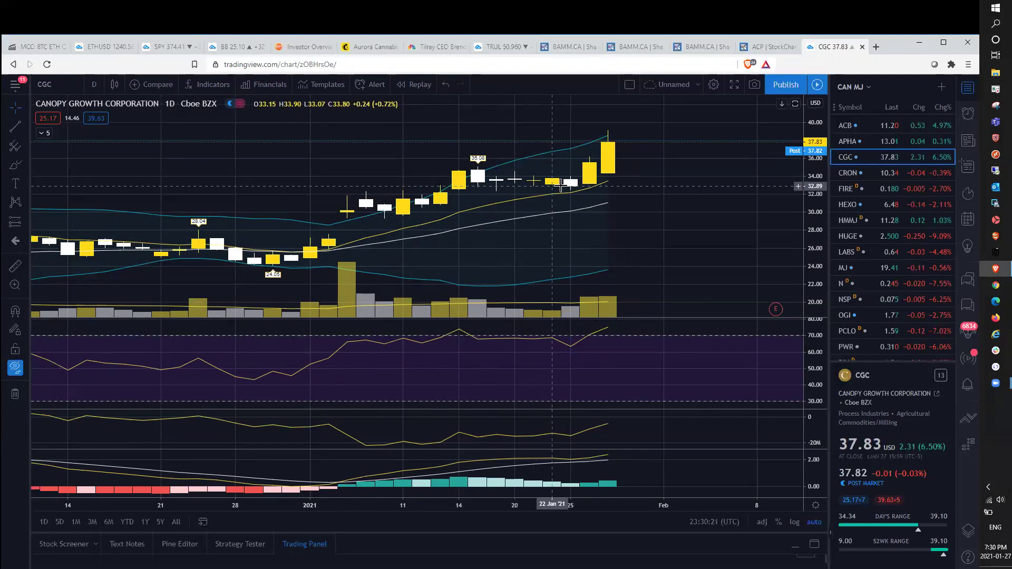
scroll(564, 192, up, 2)
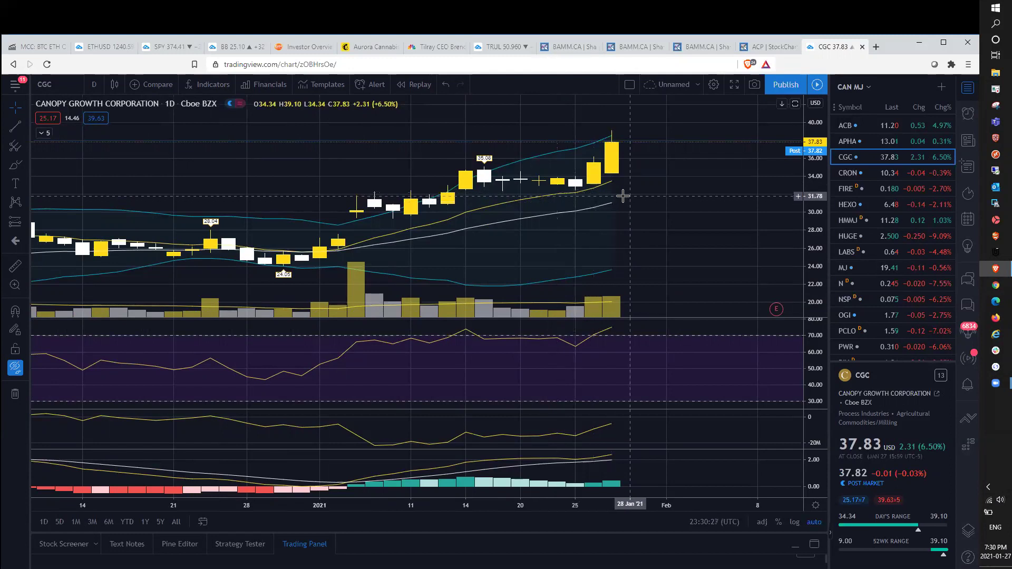
scroll(624, 195, down, 5)
scroll(623, 195, up, 4)
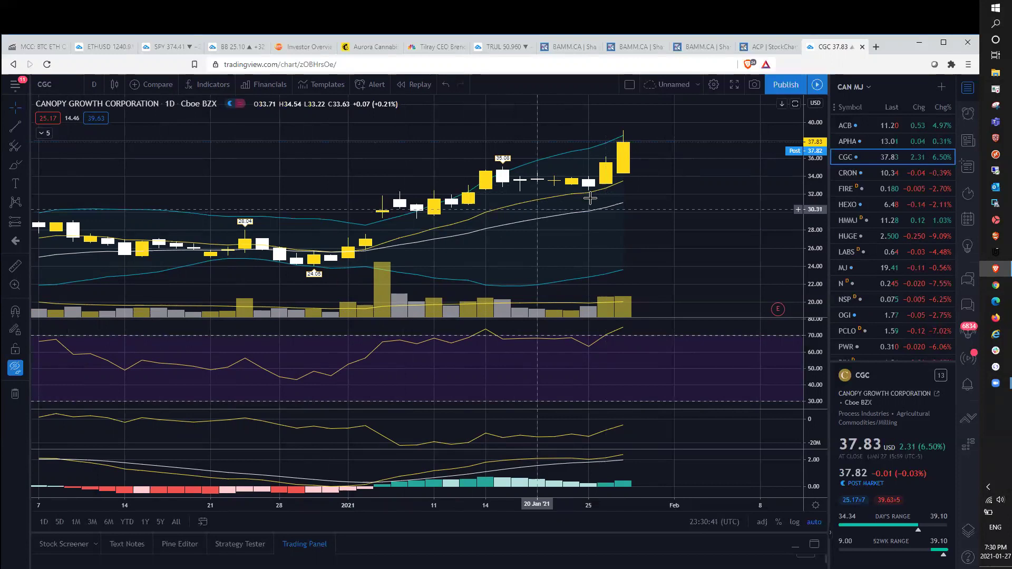
scroll(594, 198, down, 3)
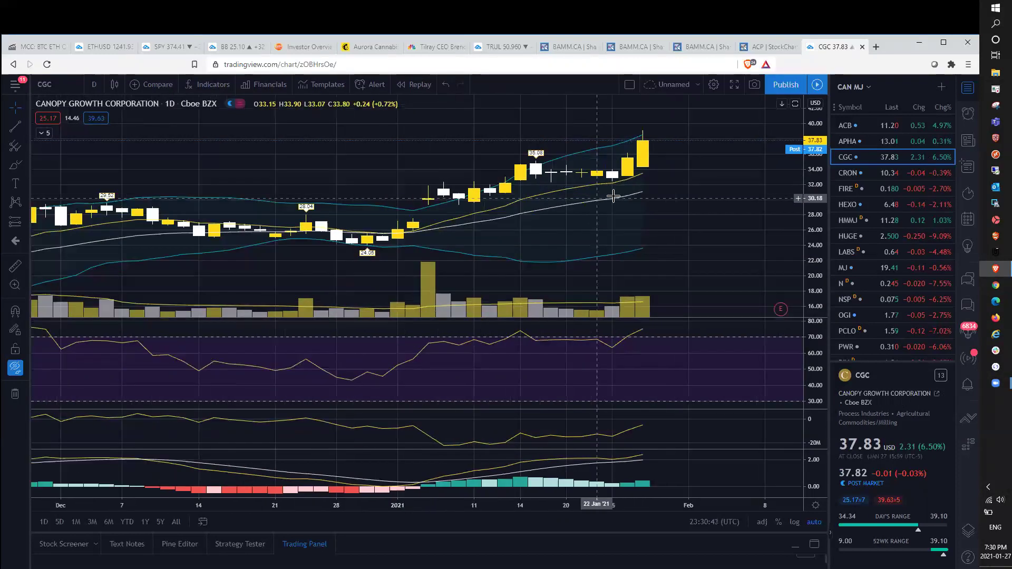
scroll(667, 182, down, 2)
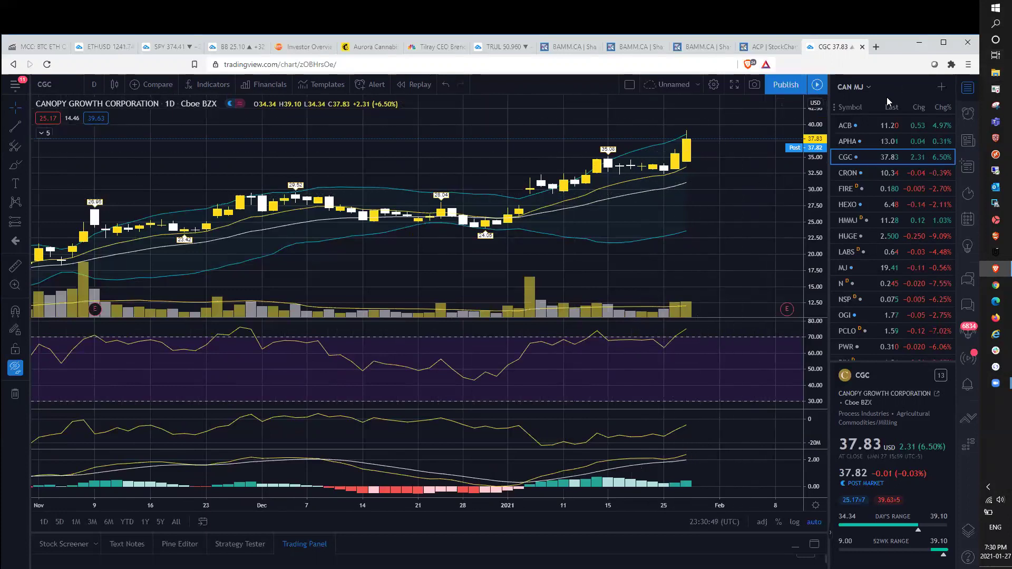
- Sort the CAN MJ watchlist by Chg% with biggest gainers first and open Sundial Growers (SNDL)
click(942, 108)
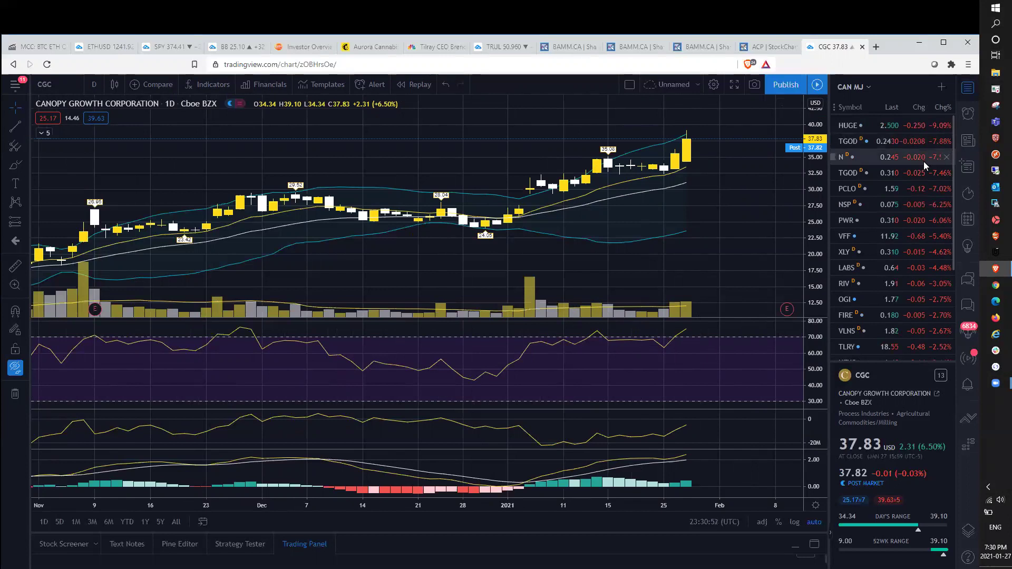
click(943, 108)
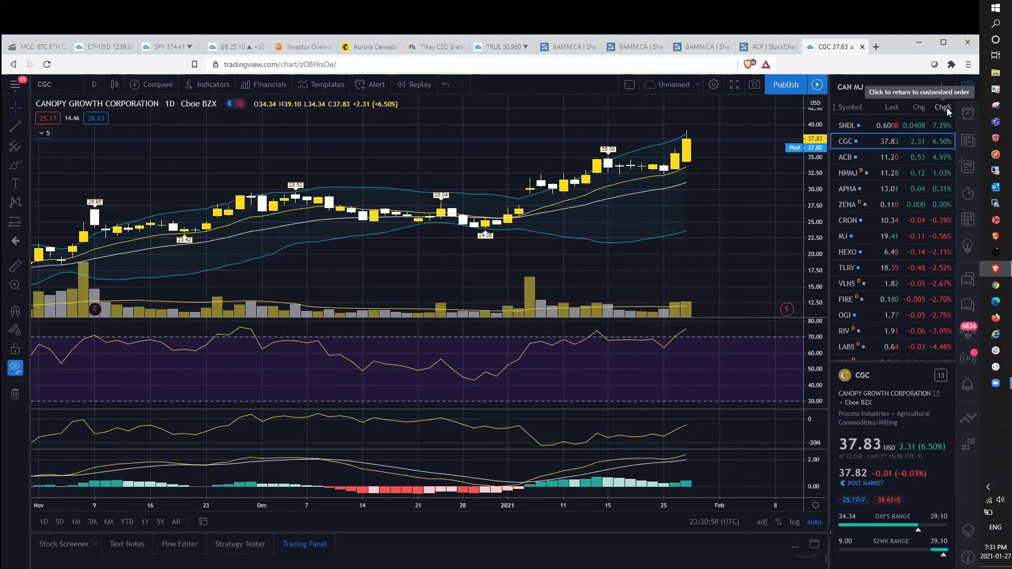
click(893, 126)
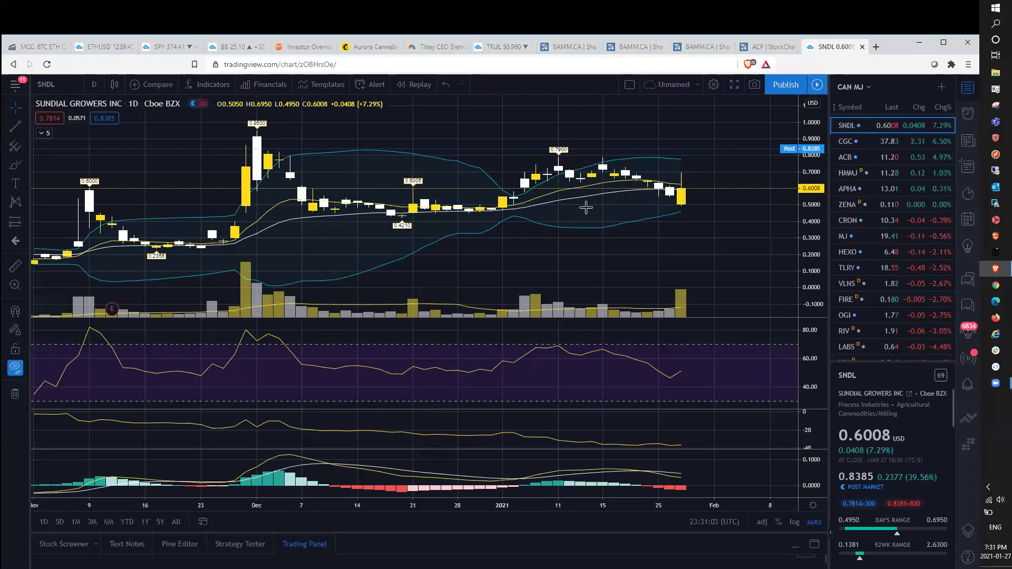
- Keep SNDL on daily candles, zooming in and panning slightly toward earlier dates
click(95, 85)
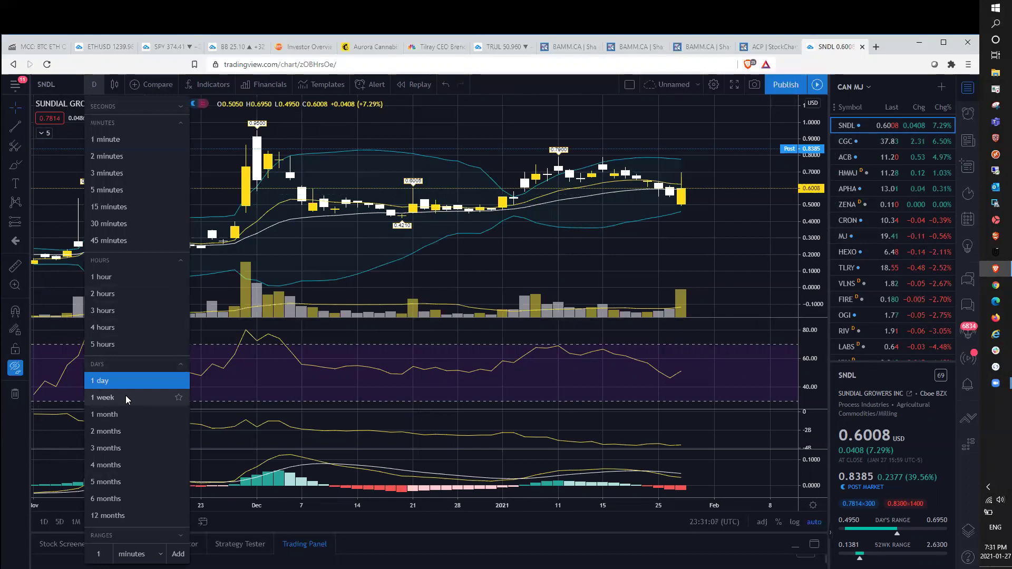
click(633, 228)
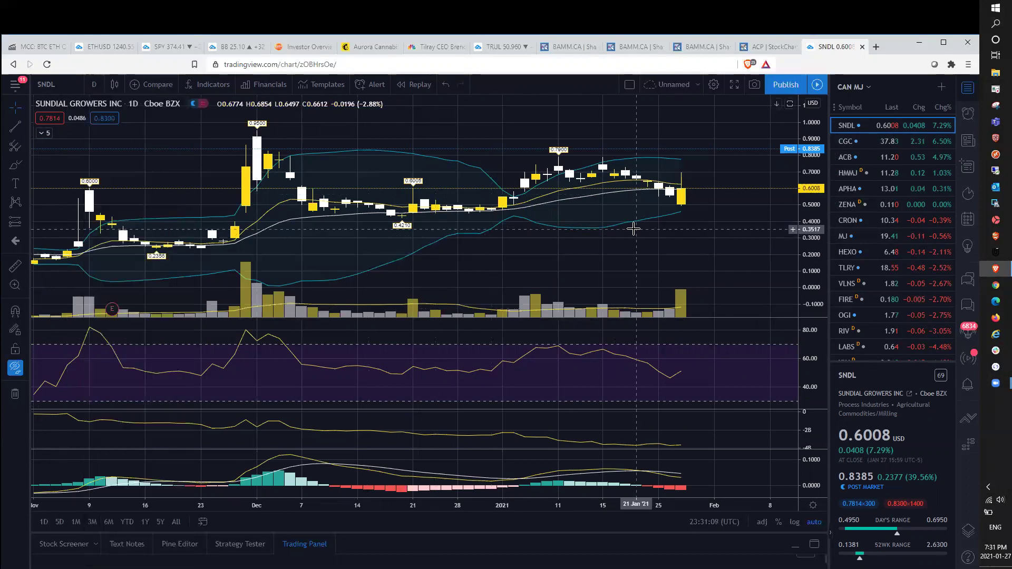
scroll(635, 229, up, 2)
scroll(635, 229, up, 2)
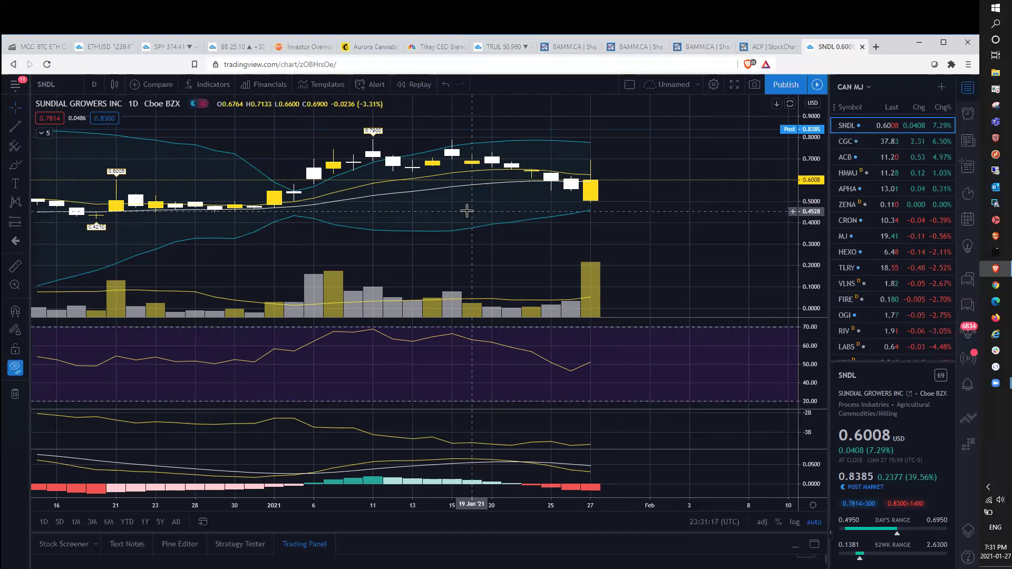
drag(467, 220, 474, 219)
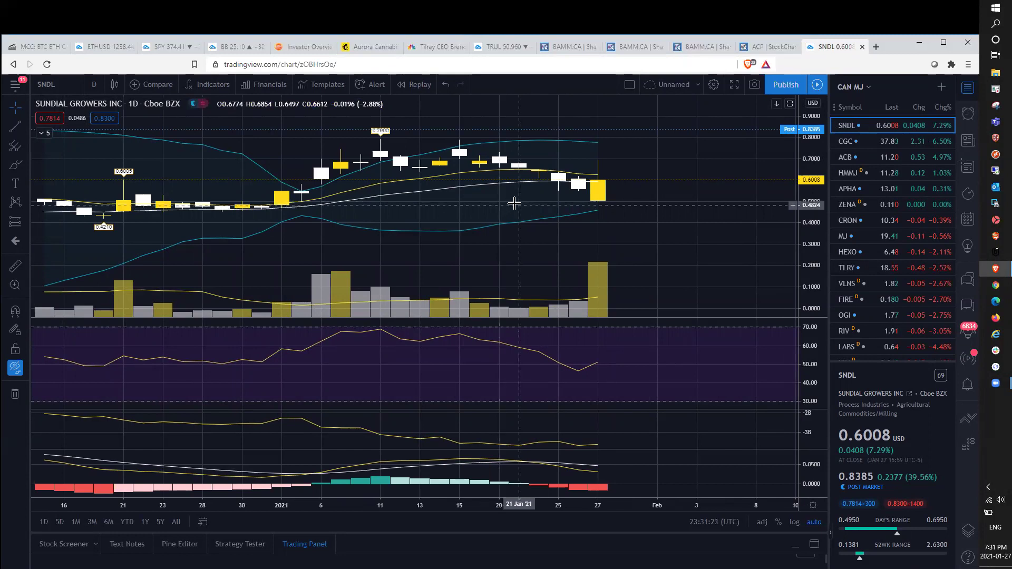
- Measure SNDL's roughly 18% one-day drop on the daily chart, then clear the measurement
shift+click(515, 199)
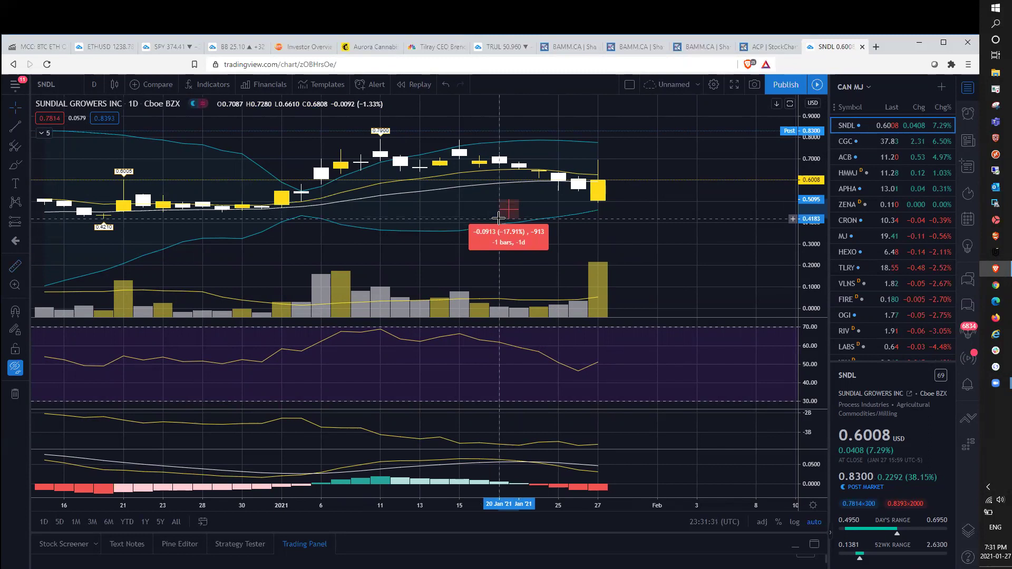
click(662, 199)
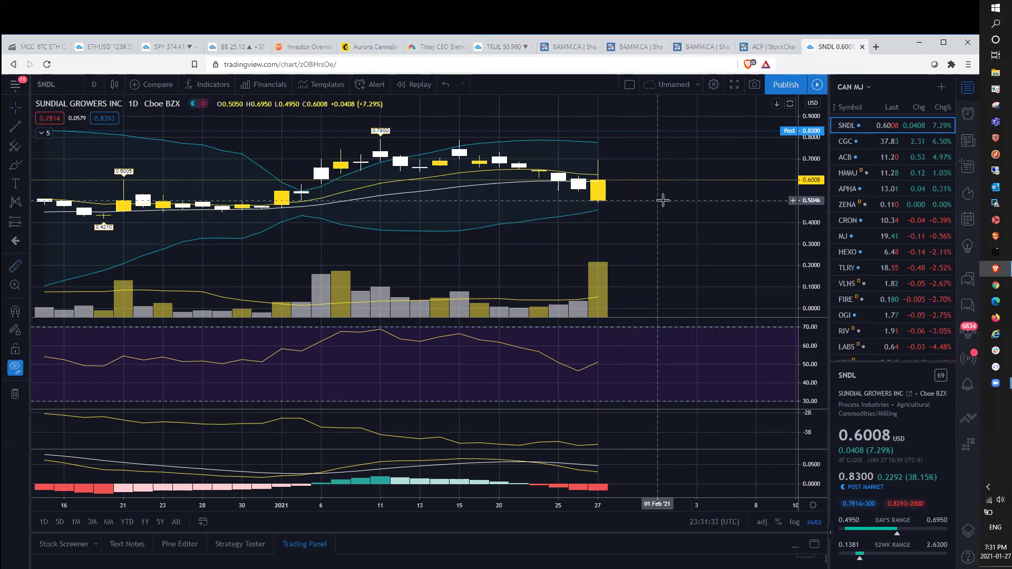
shift+click(662, 200)
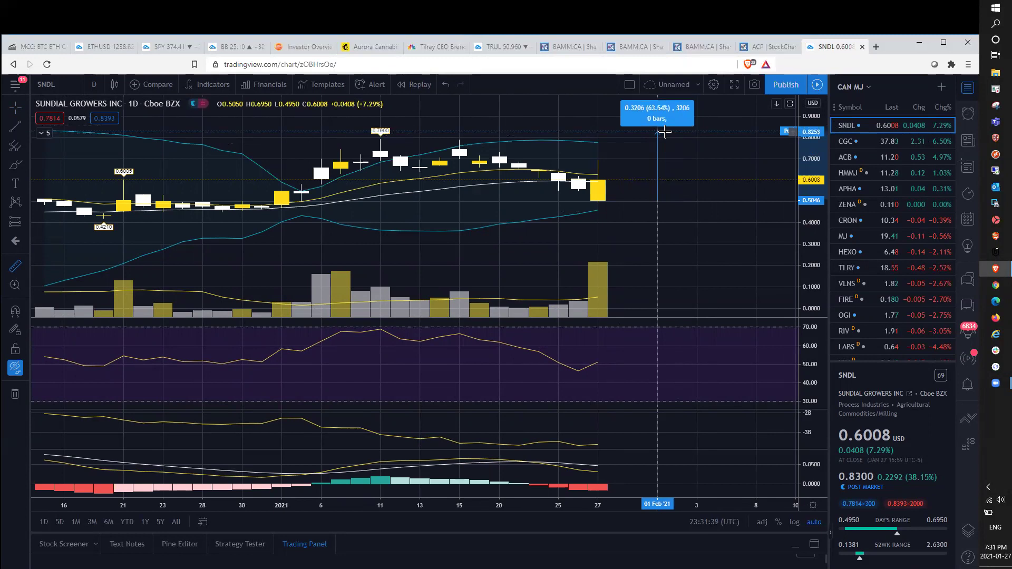
click(680, 144)
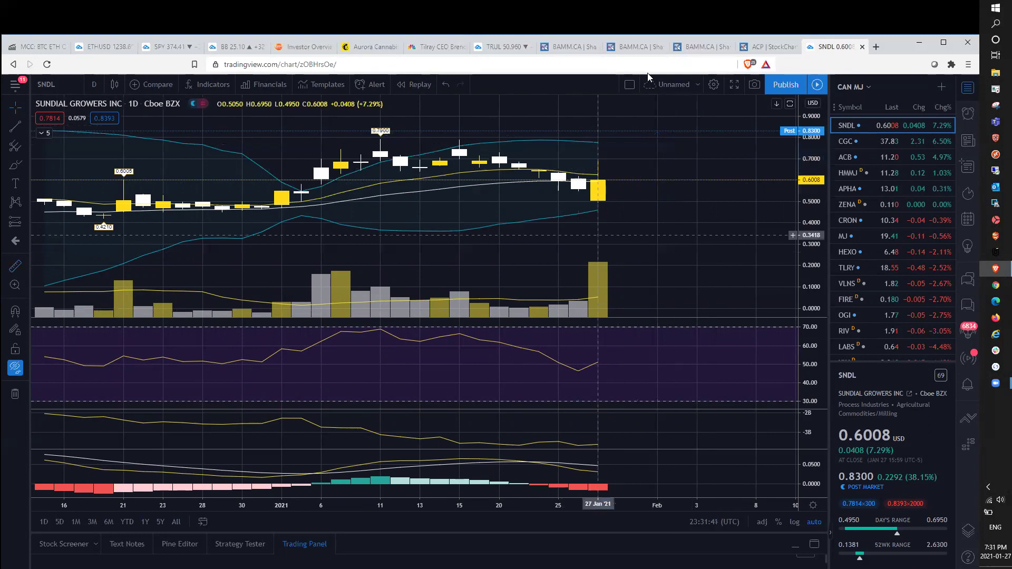
scroll(642, 158, down, 3)
scroll(642, 159, down, 4)
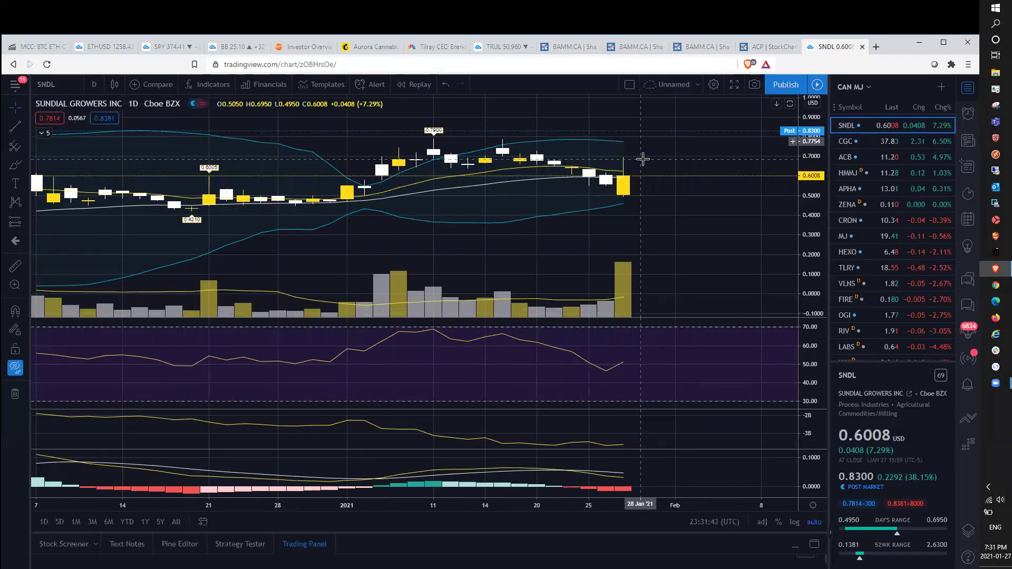
scroll(642, 158, up, 5)
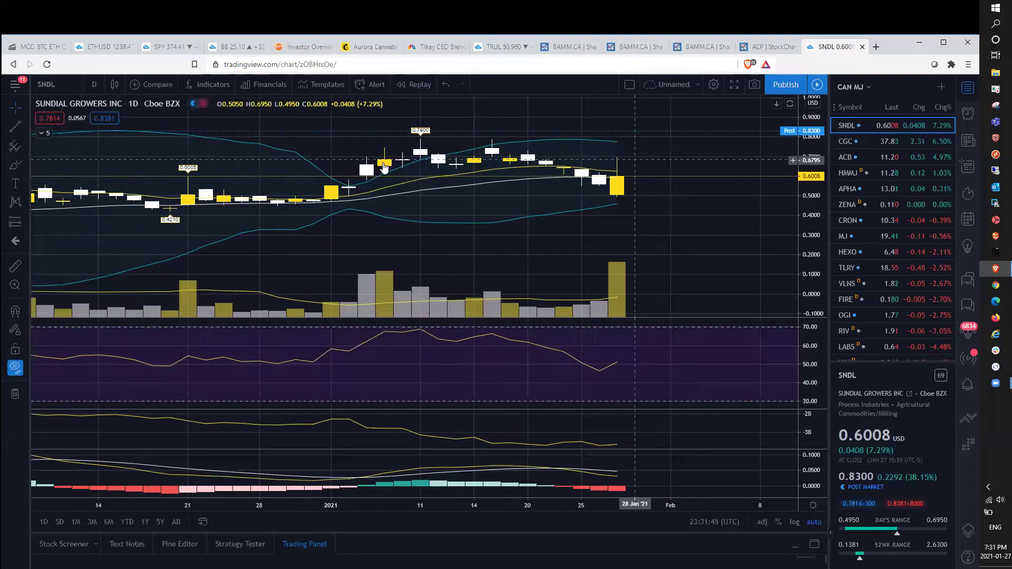
click(92, 84)
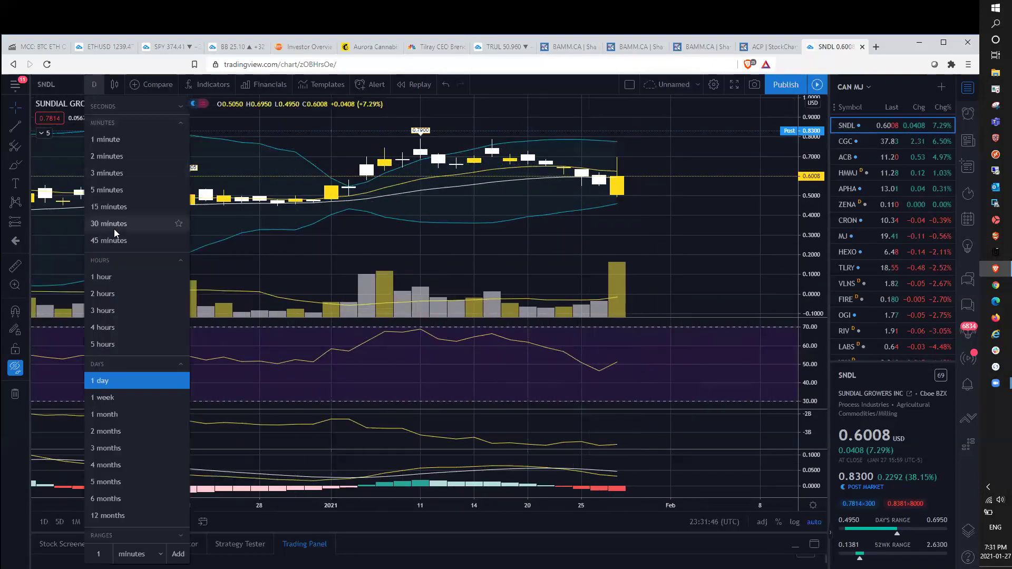
- Switch SNDL to 1-hour candles and zoom in, then sort the CAN MJ list by symbol and open HEXO
click(127, 281)
scroll(482, 283, down, 5)
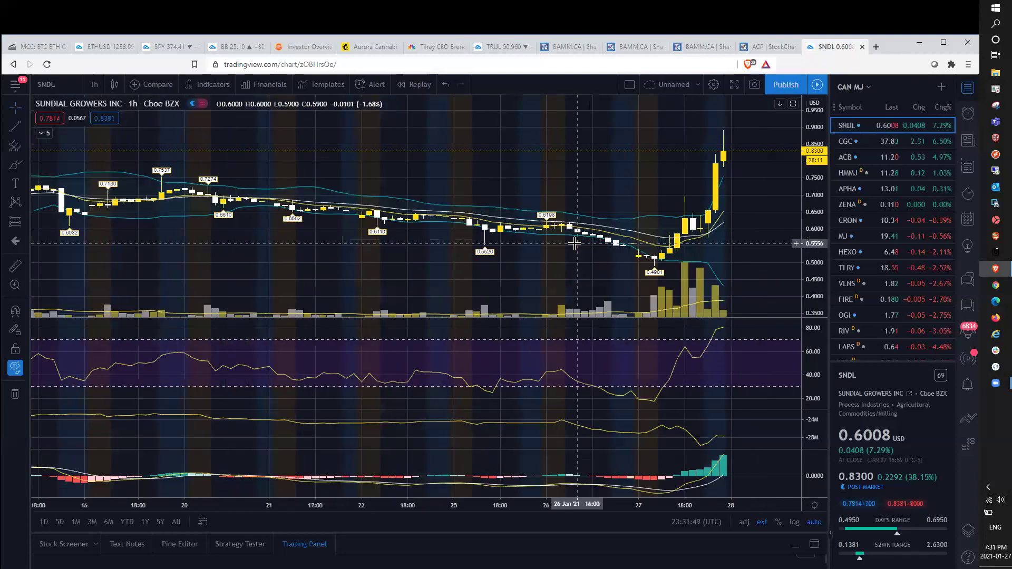
scroll(573, 248, up, 4)
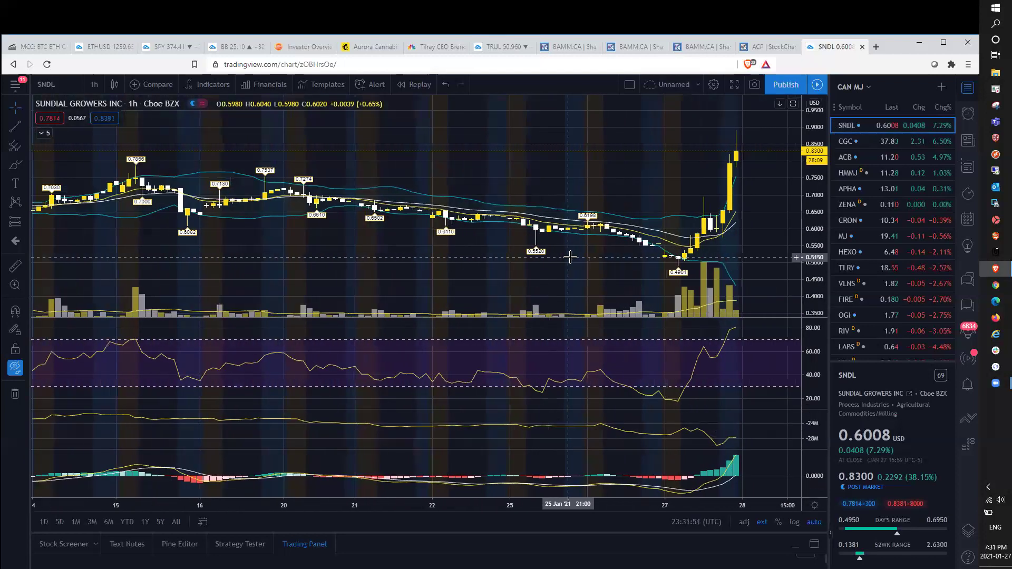
scroll(474, 323, up, 2)
scroll(477, 246, up, 2)
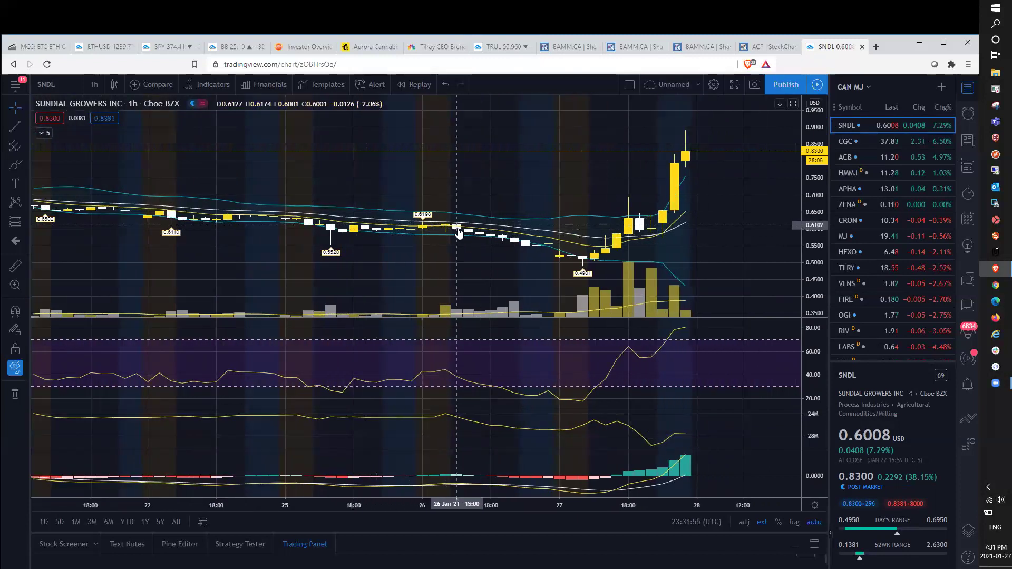
scroll(623, 222, up, 3)
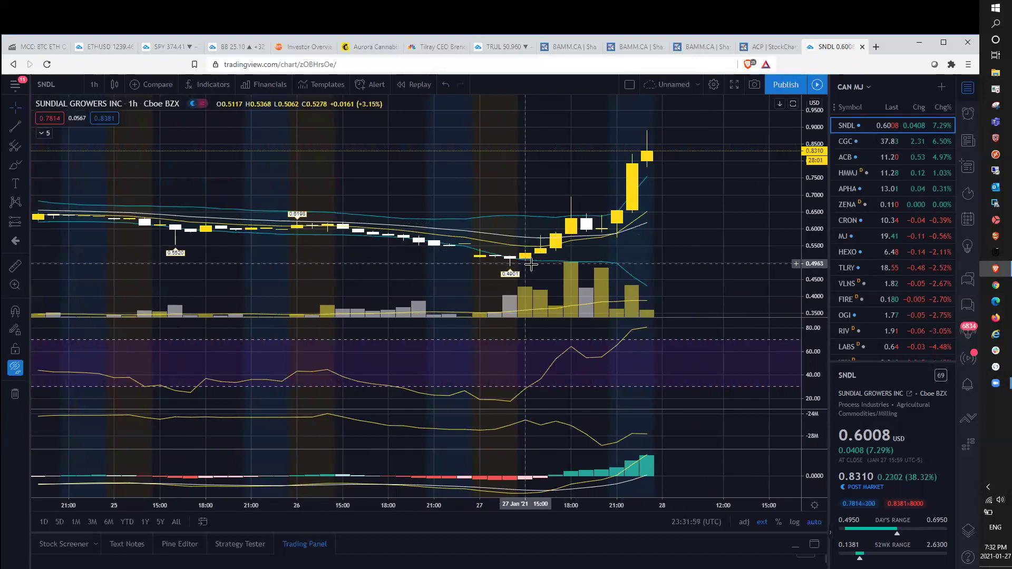
scroll(531, 268, up, 1)
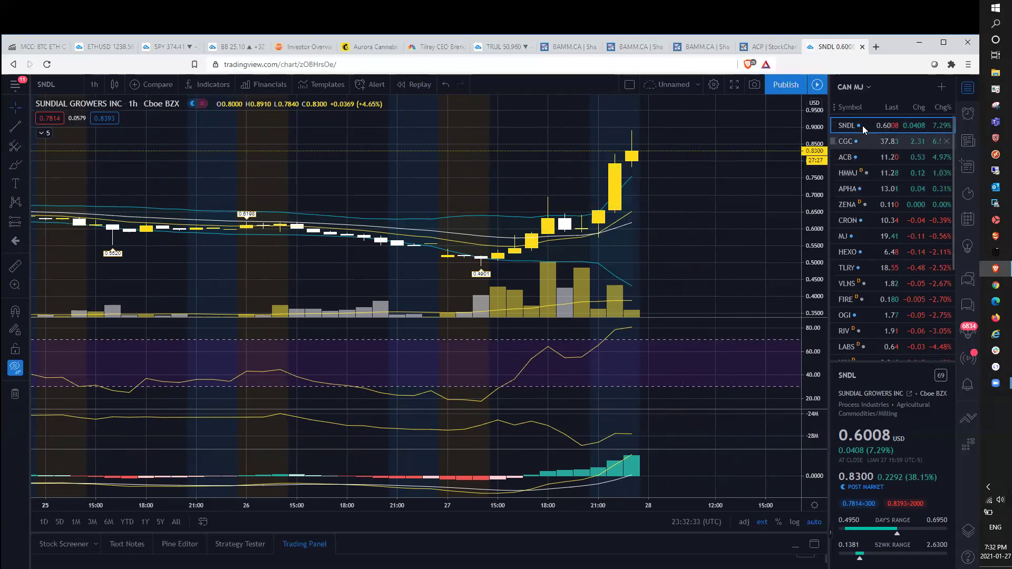
click(859, 108)
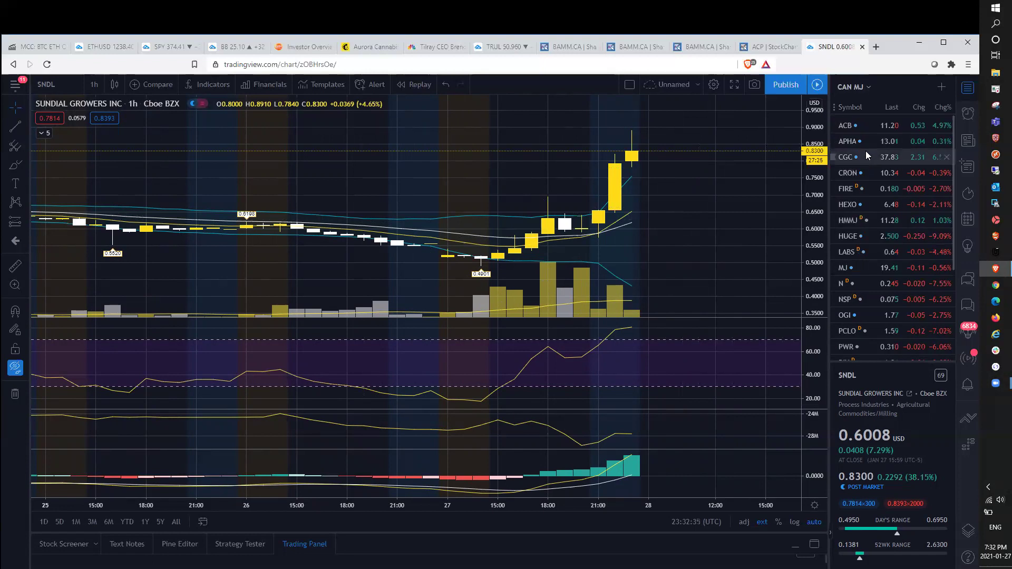
click(872, 204)
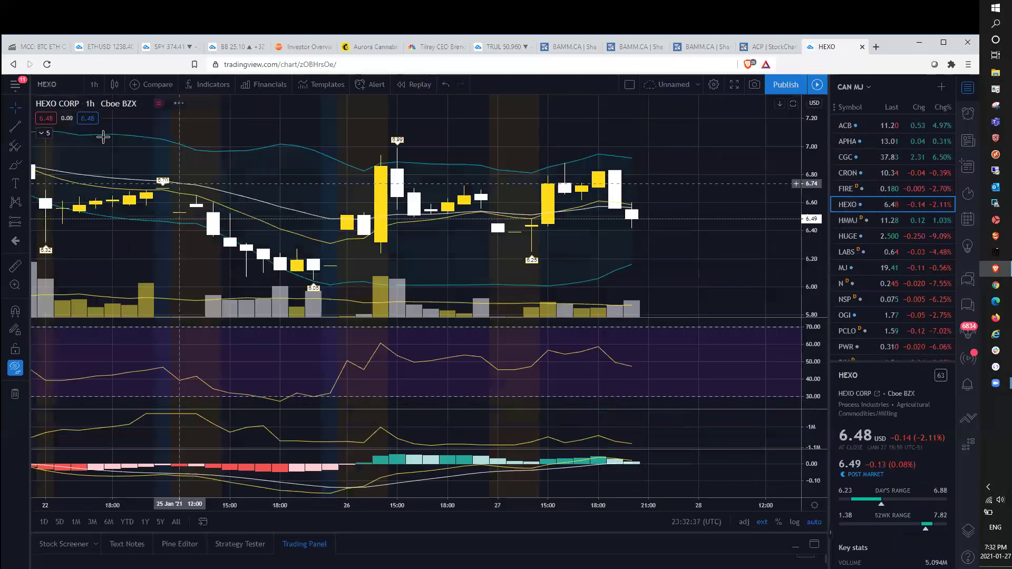
- Set HEXO to daily candles and step through the CRON, CGC, APHA and ACB charts
click(97, 85)
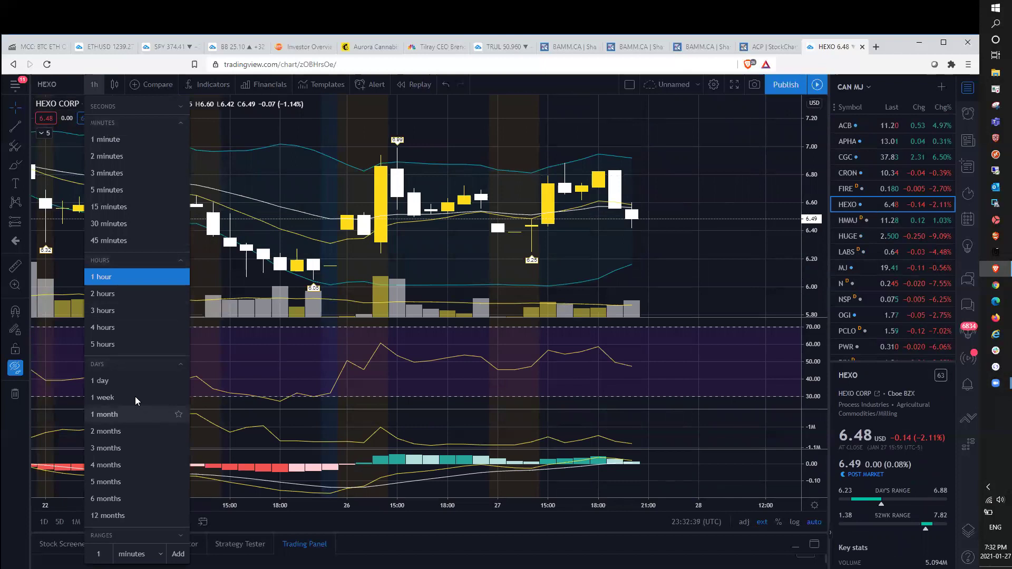
click(131, 381)
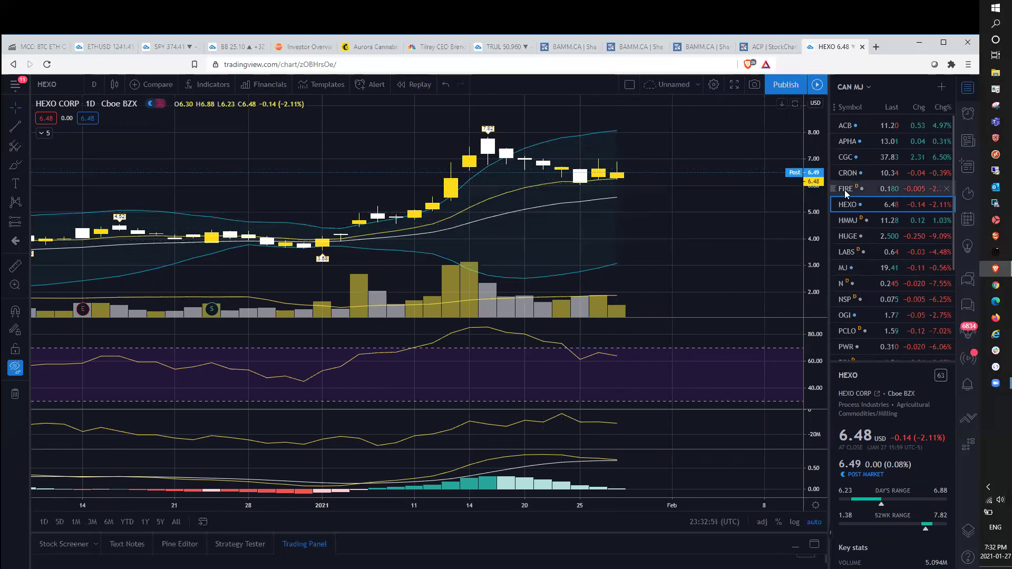
click(855, 175)
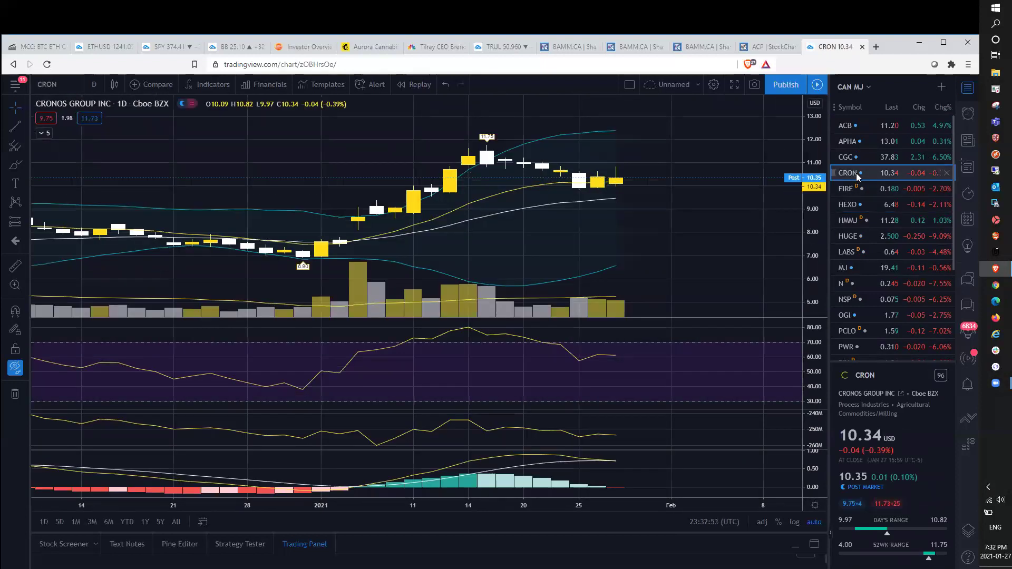
click(864, 160)
click(882, 141)
click(884, 128)
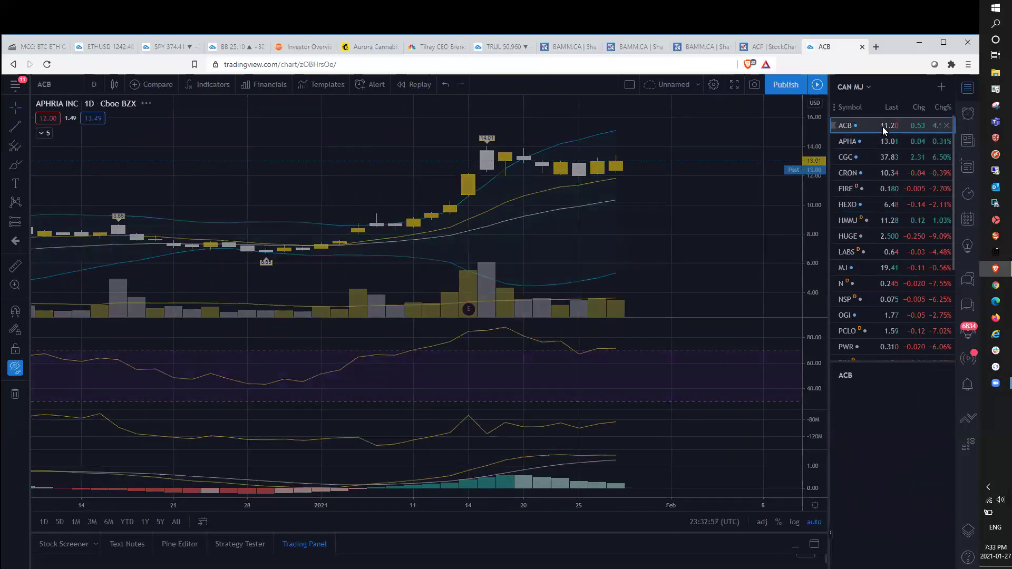
- Open the Tilray (TLRY) daily chart and zoom in to inspect it
scroll(881, 156, down, 3)
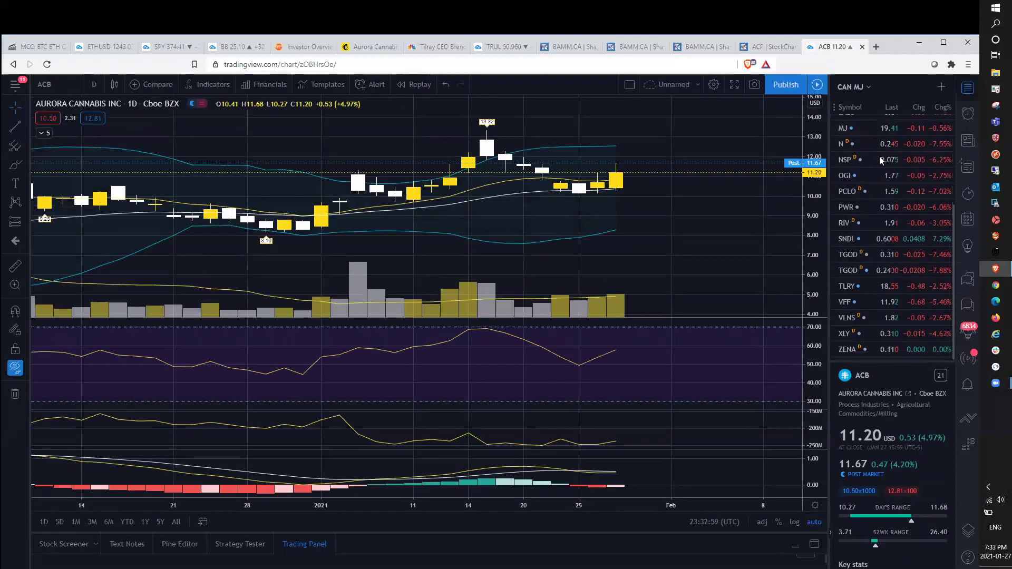
click(874, 286)
scroll(893, 267, up, 4)
scroll(893, 267, up, 1)
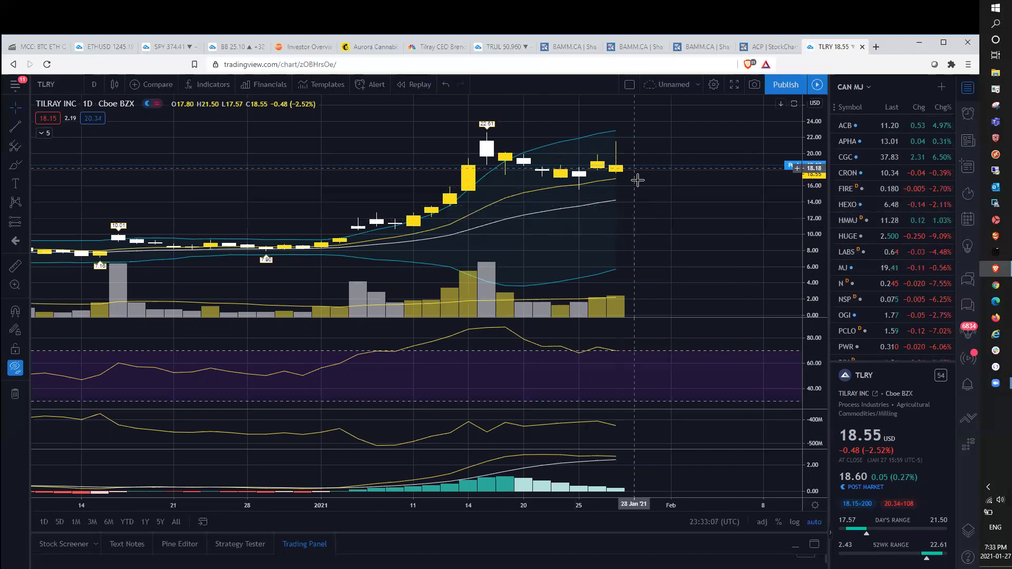
scroll(645, 206, up, 5)
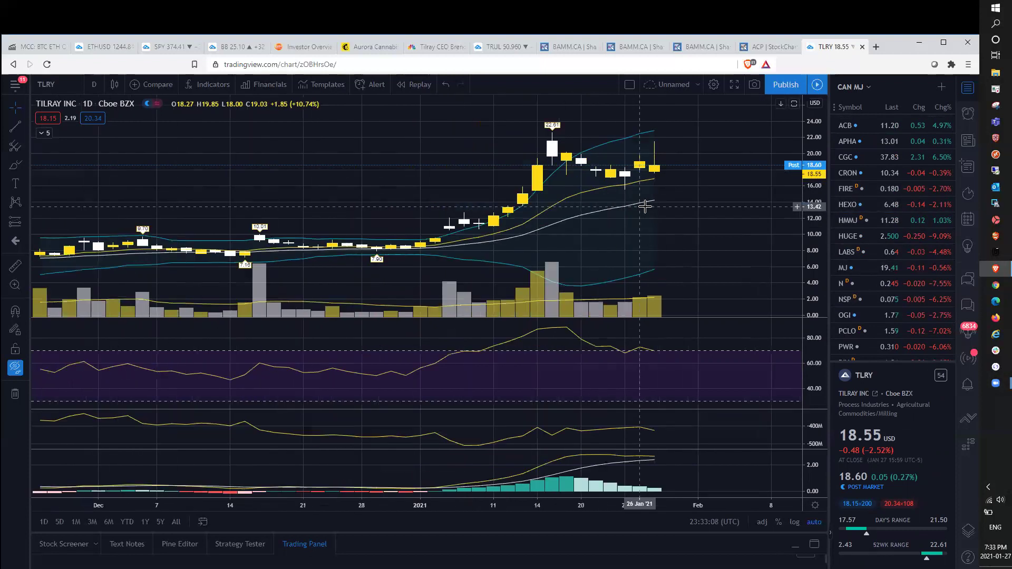
scroll(646, 207, down, 5)
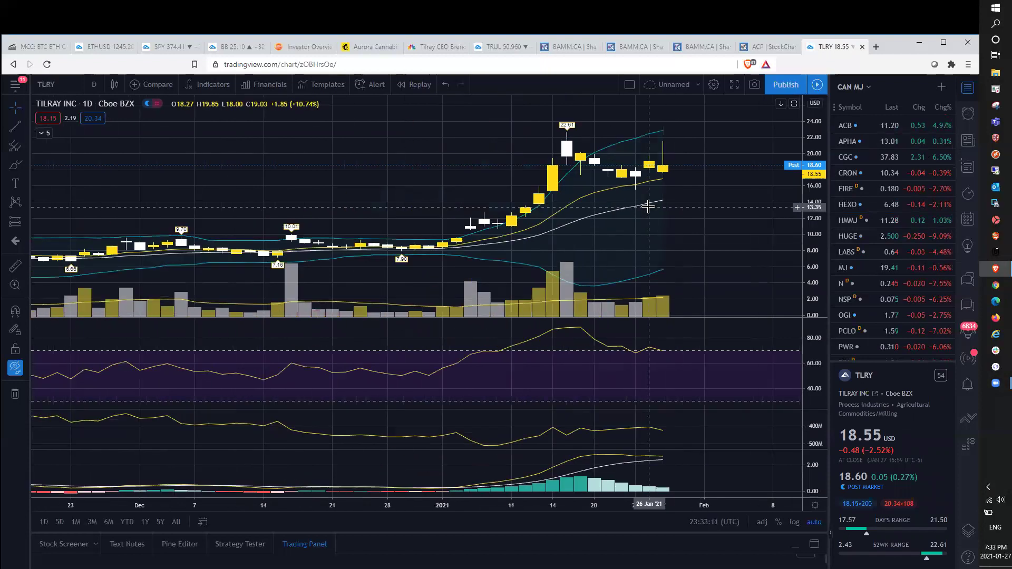
scroll(866, 247, down, 3)
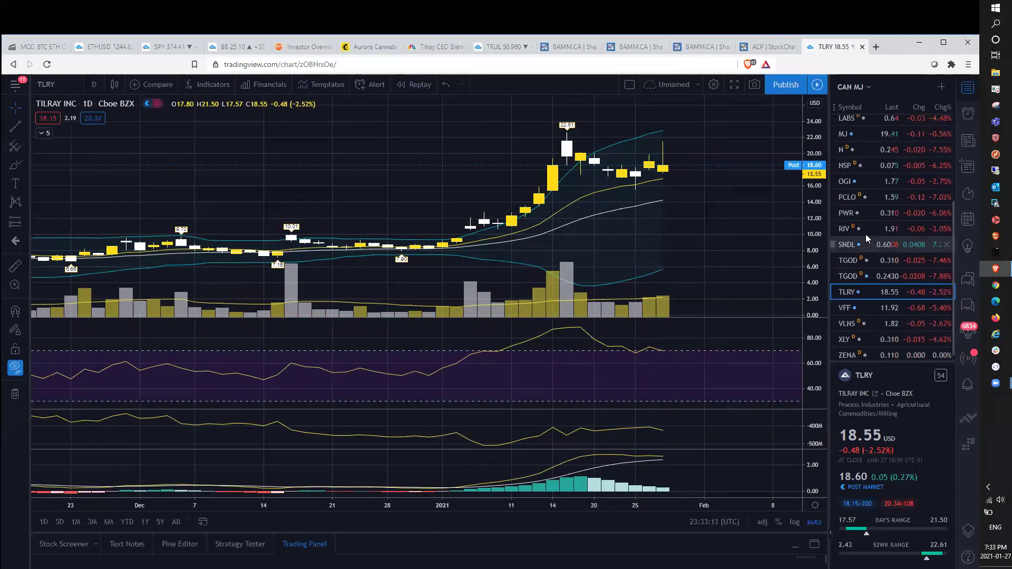
scroll(867, 232, up, 3)
- Sort the watchlist by Chg%, then back by symbol, and open Canopy Growth (CGC)
click(942, 107)
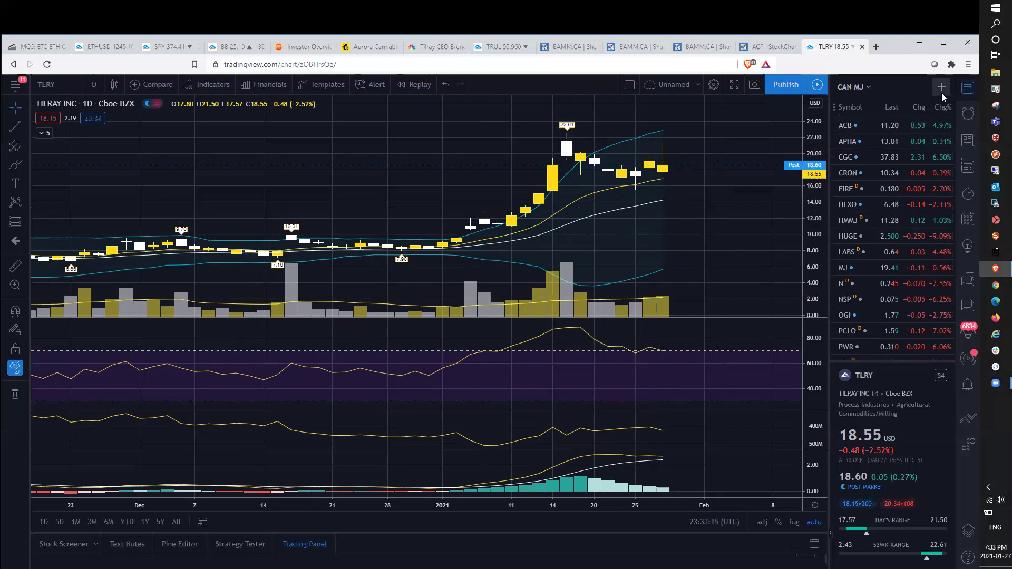
click(850, 107)
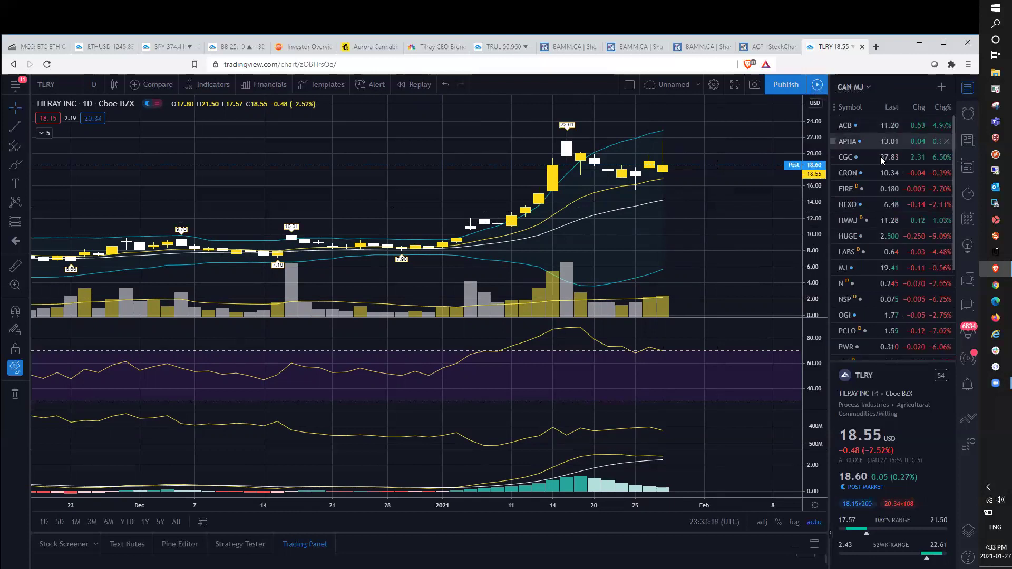
scroll(686, 199, up, 2)
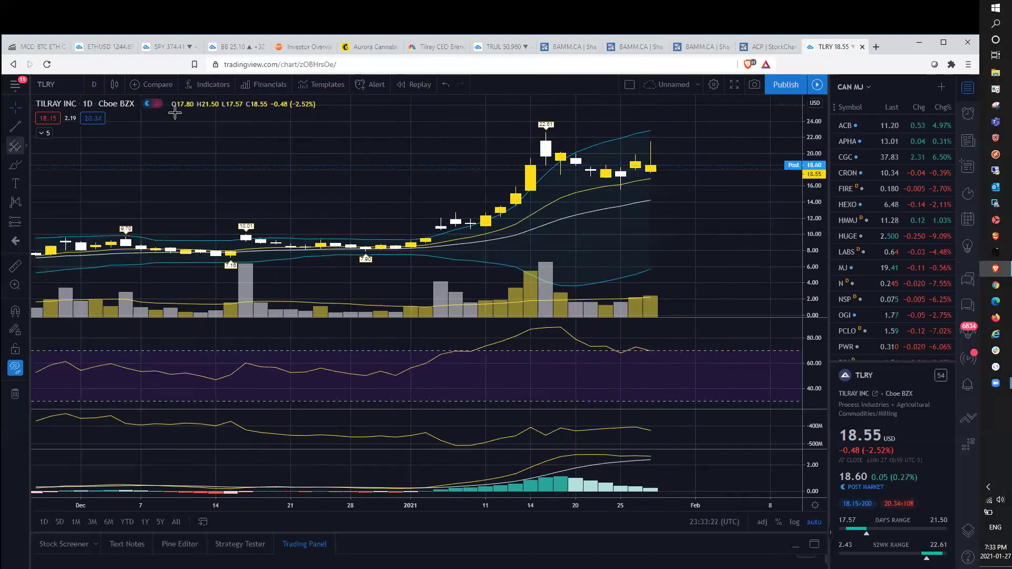
click(885, 158)
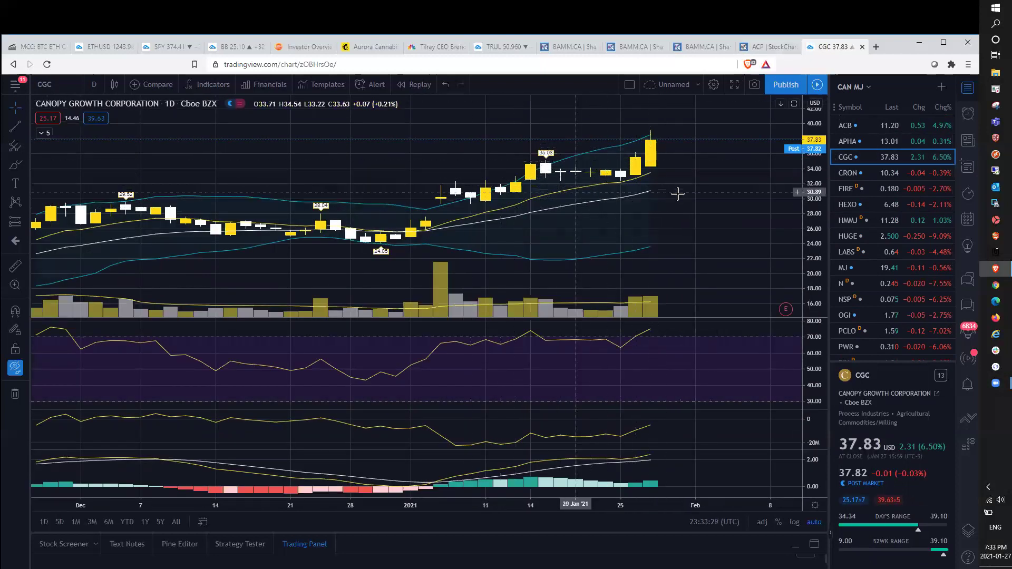
- Switch CGC to 1-hour candles and hide extended-hours trading sessions
click(91, 84)
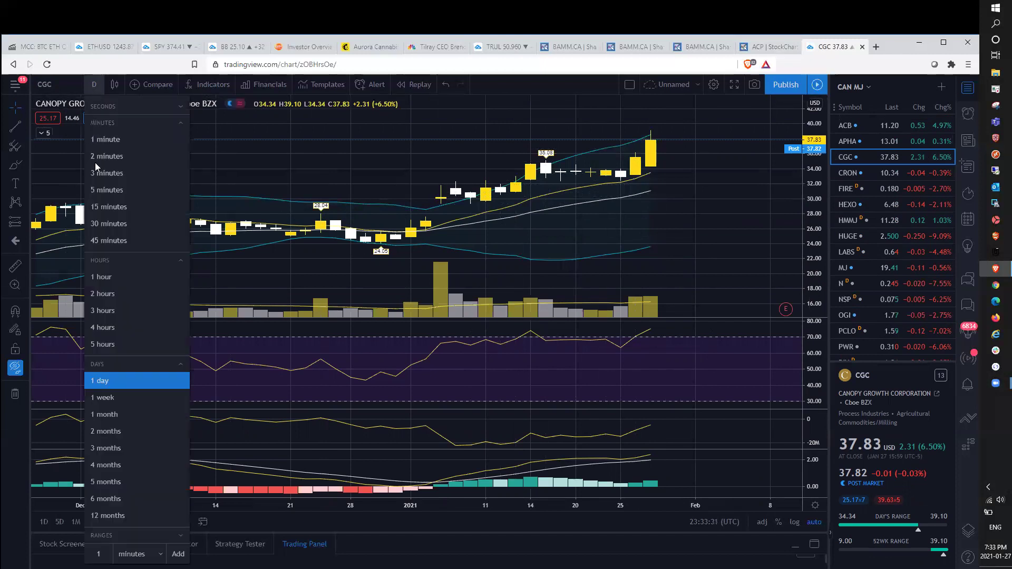
click(130, 273)
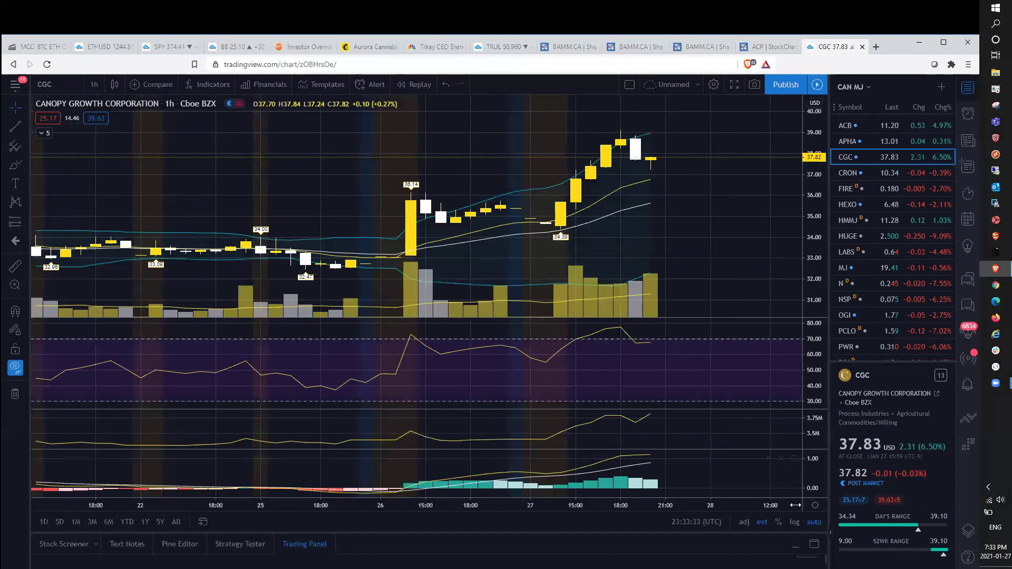
click(768, 524)
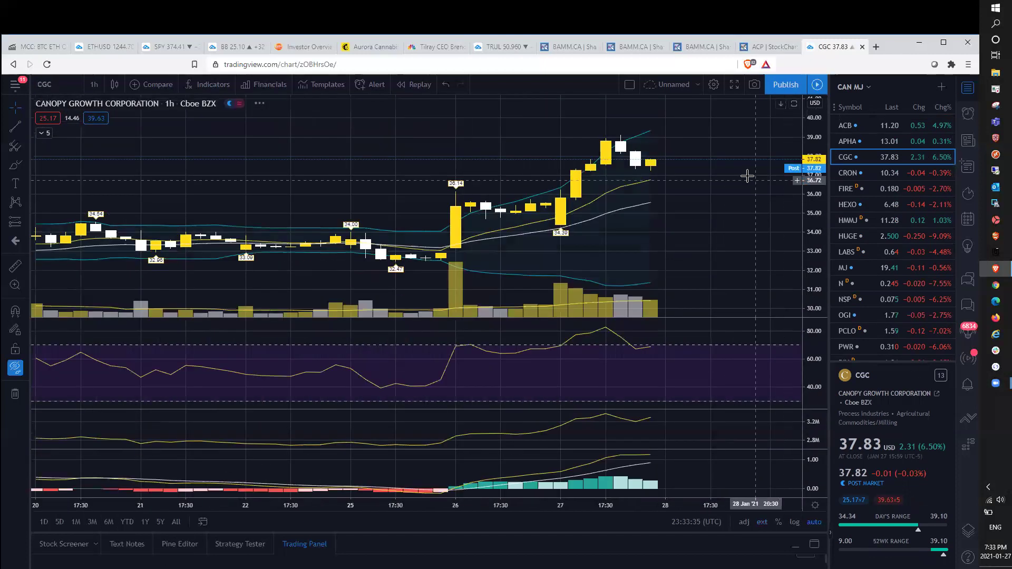
scroll(708, 210, down, 3)
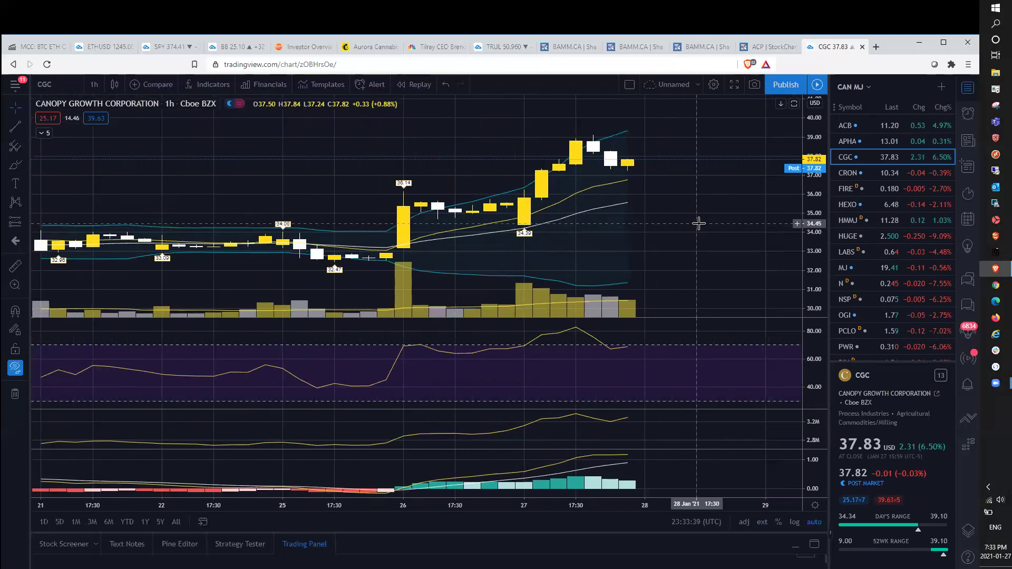
scroll(697, 231, up, 1)
scroll(698, 231, up, 2)
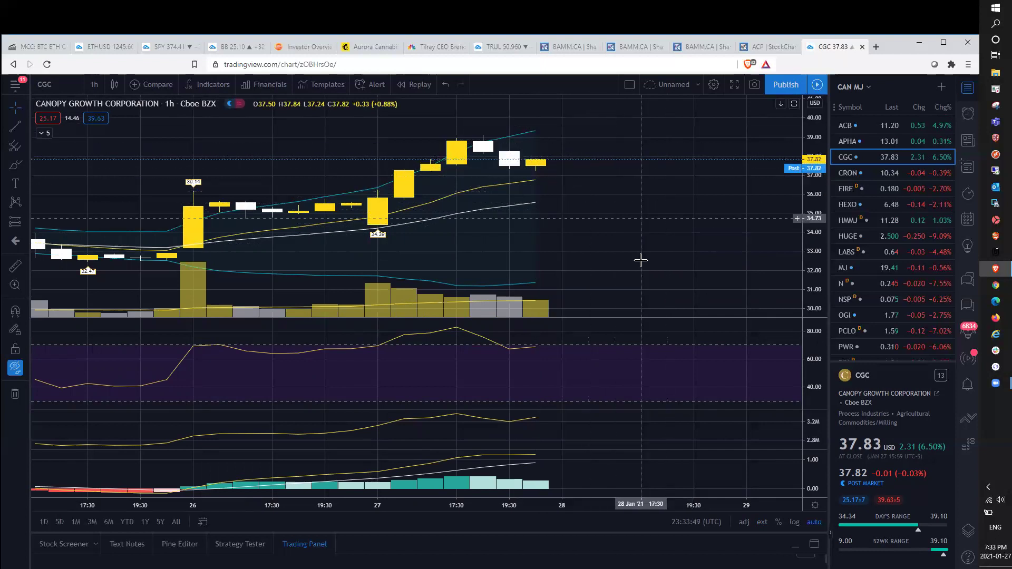
scroll(646, 224, down, 2)
scroll(647, 226, up, 1)
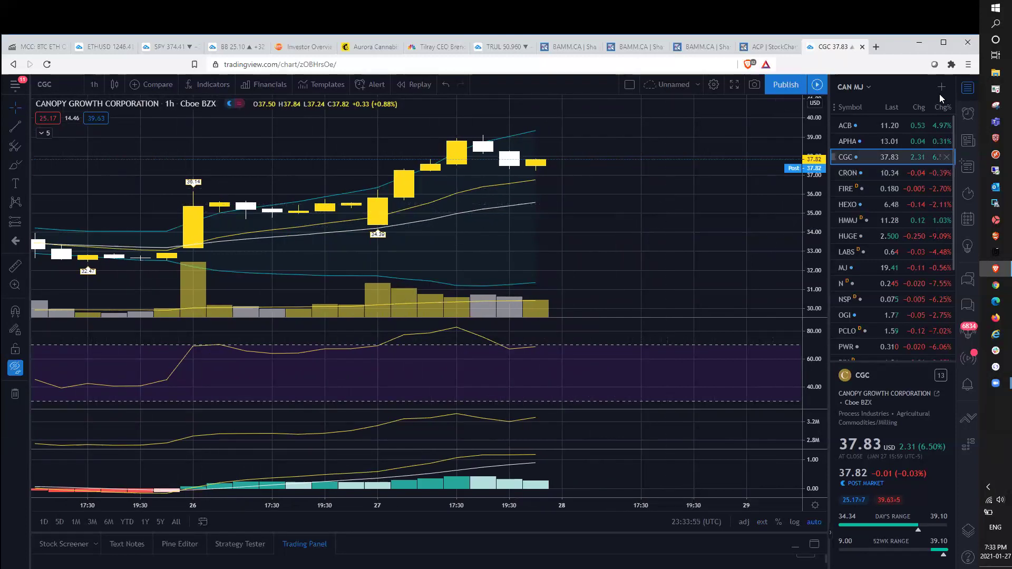
- Minimize the browser window, leaving the POW Group desktop wallpaper visible
click(919, 47)
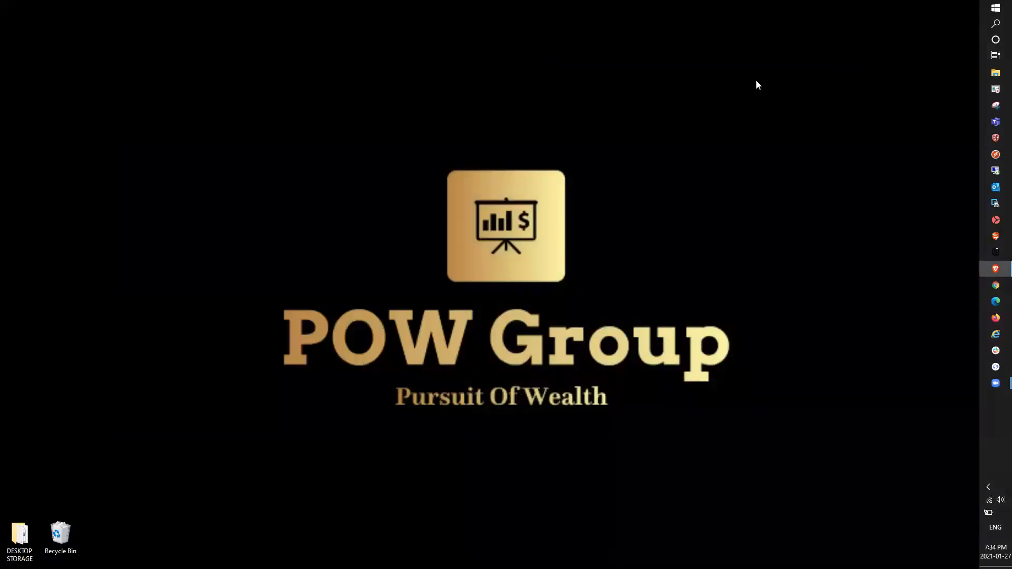